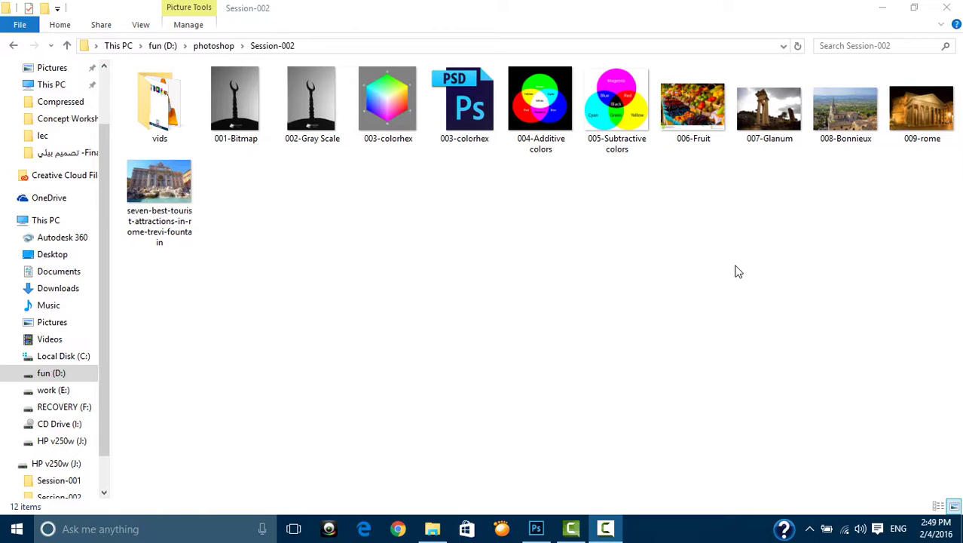
# Step: Select the 008-Bonnieux photo in File Explorer and drag it toward Photoshop
pyautogui.click(869, 132)
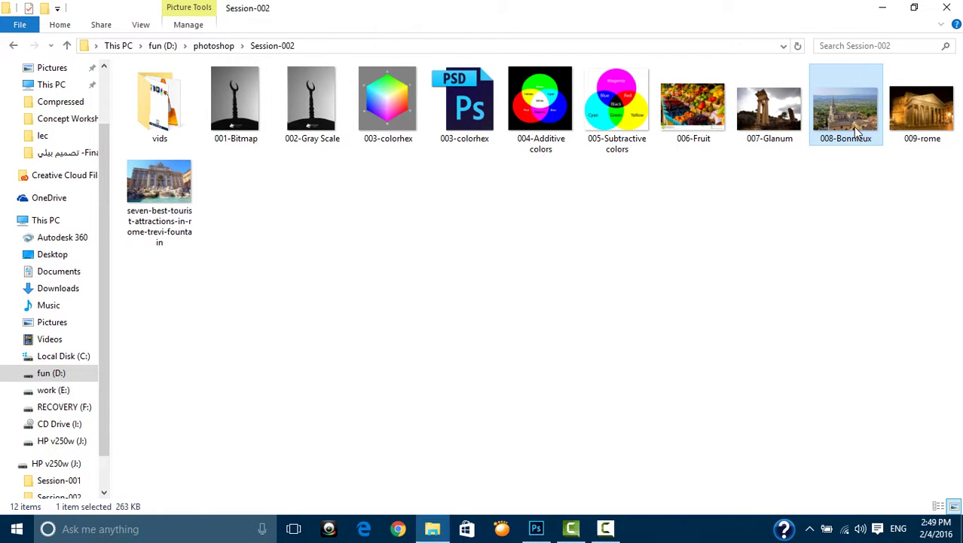
pyautogui.moveTo(856, 125); pyautogui.dragTo(551, 526)
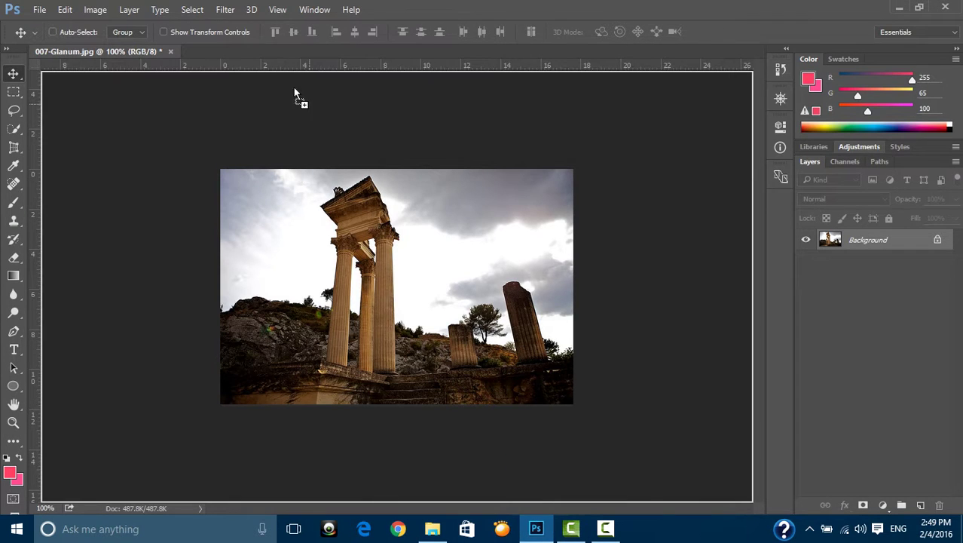
# Step: Open 008-Bonnieux in Photoshop and close 007-Glanum without saving changes
pyautogui.moveTo(550, 526); pyautogui.dragTo(262, 56)
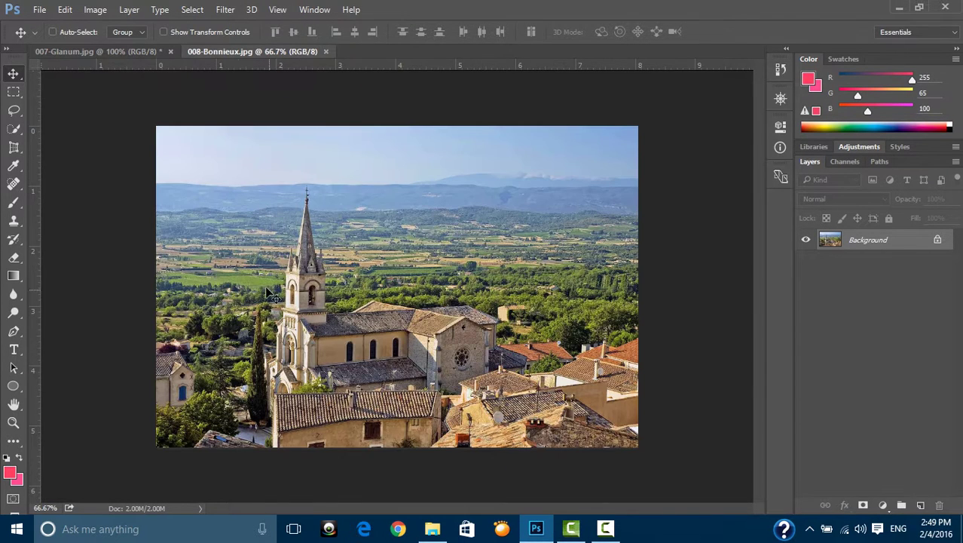
pyautogui.click(170, 51)
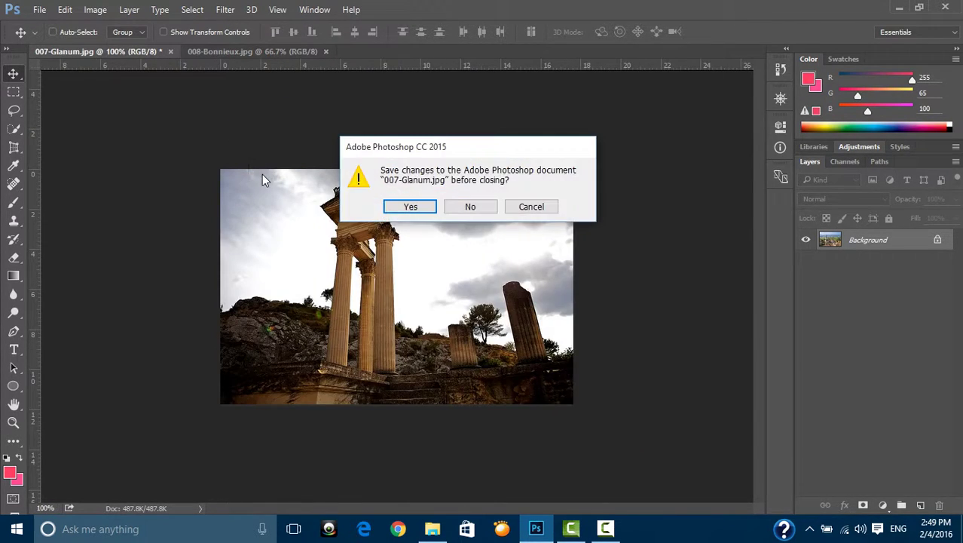
pyautogui.click(471, 210)
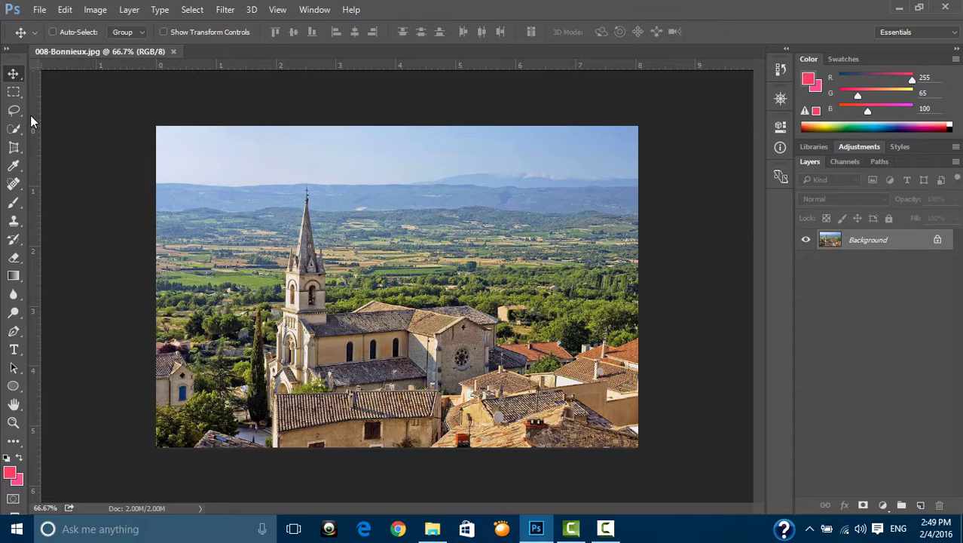
# Step: Switch to the standard Crop Tool with its ratio set to Original Ratio
pyautogui.click(13, 147)
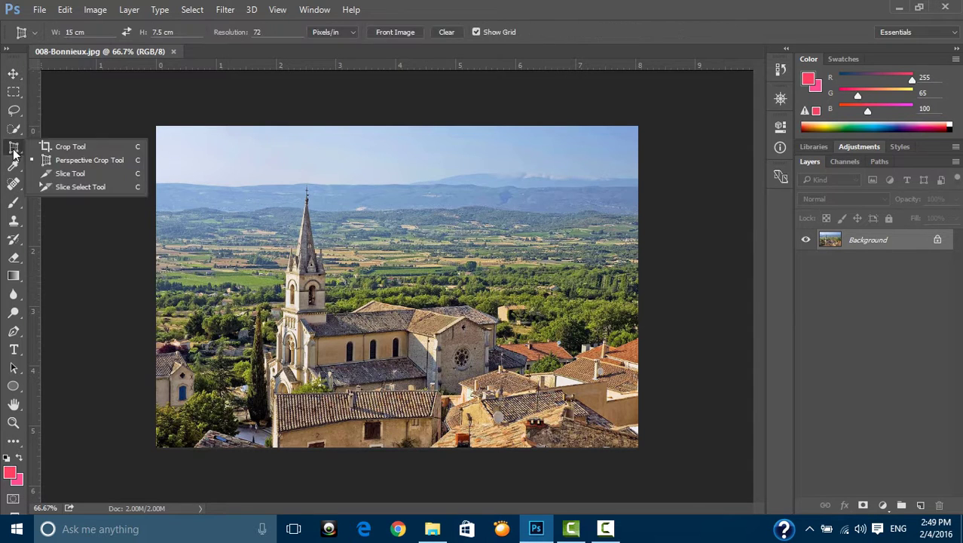
pyautogui.click(50, 153)
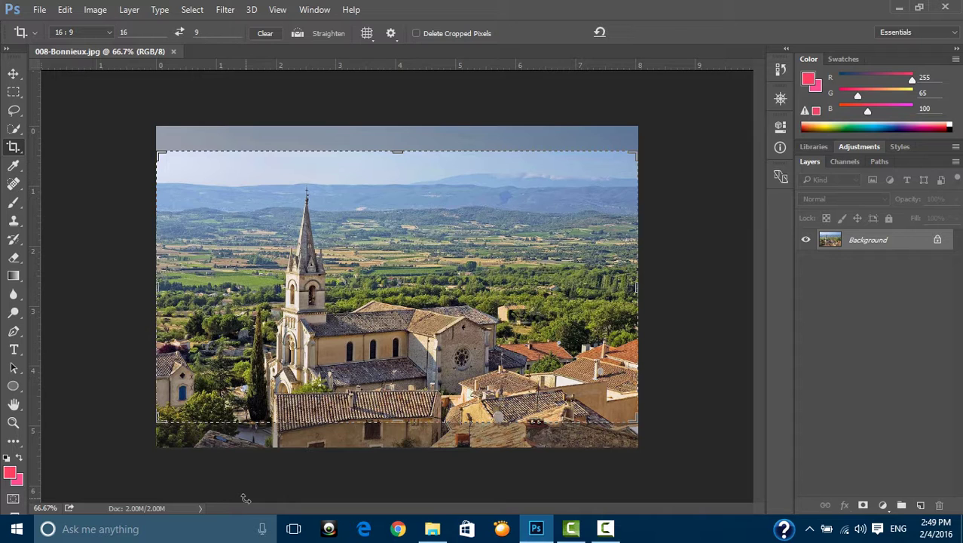
pyautogui.click(110, 33)
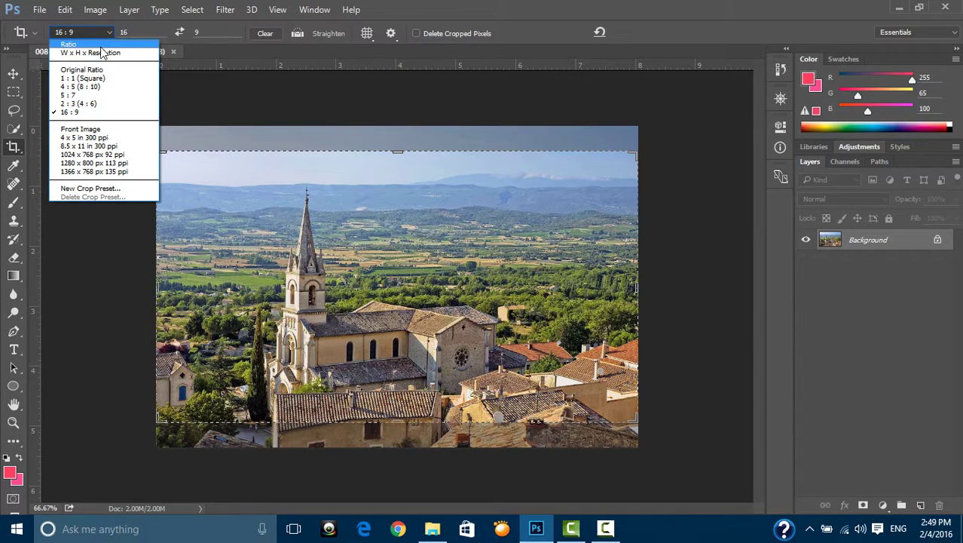
pyautogui.click(99, 70)
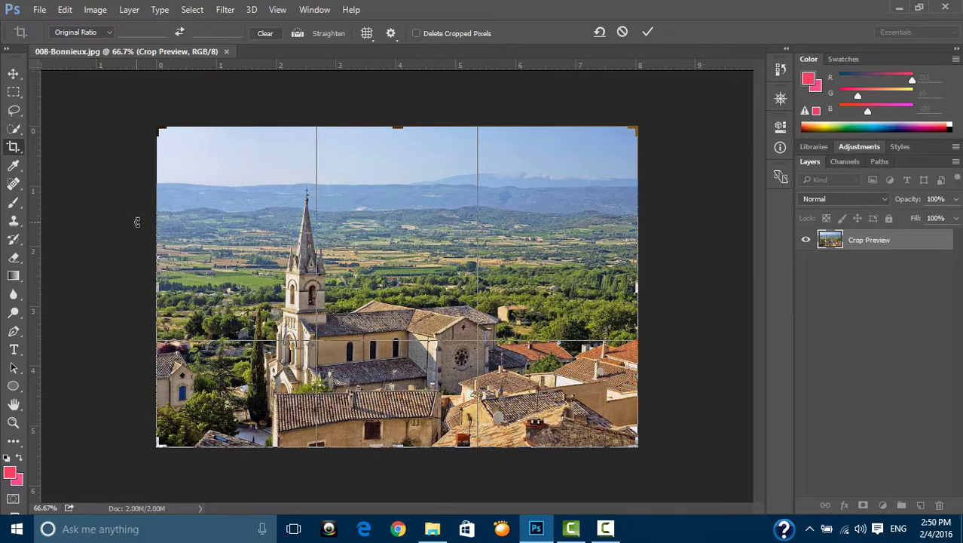
# Step: Commit a 16:9 crop with Delete Cropped Pixels off, then re-enter the crop
pyautogui.click(101, 34)
pyautogui.click(79, 111)
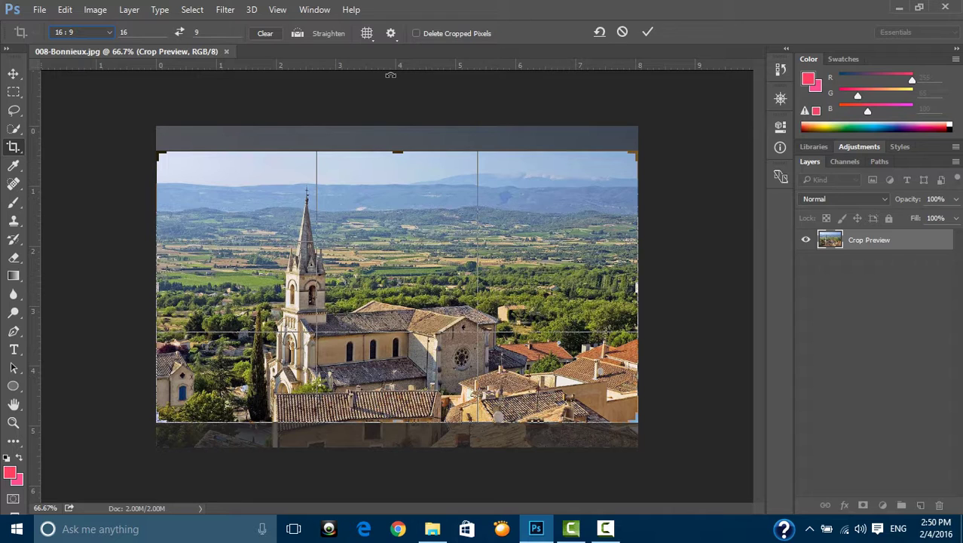
pyautogui.click(416, 34)
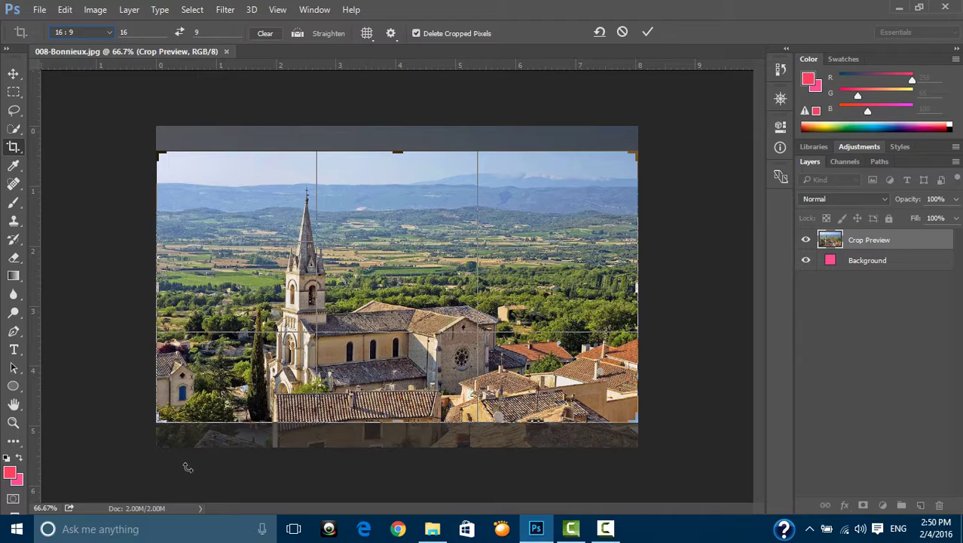
pyautogui.click(416, 34)
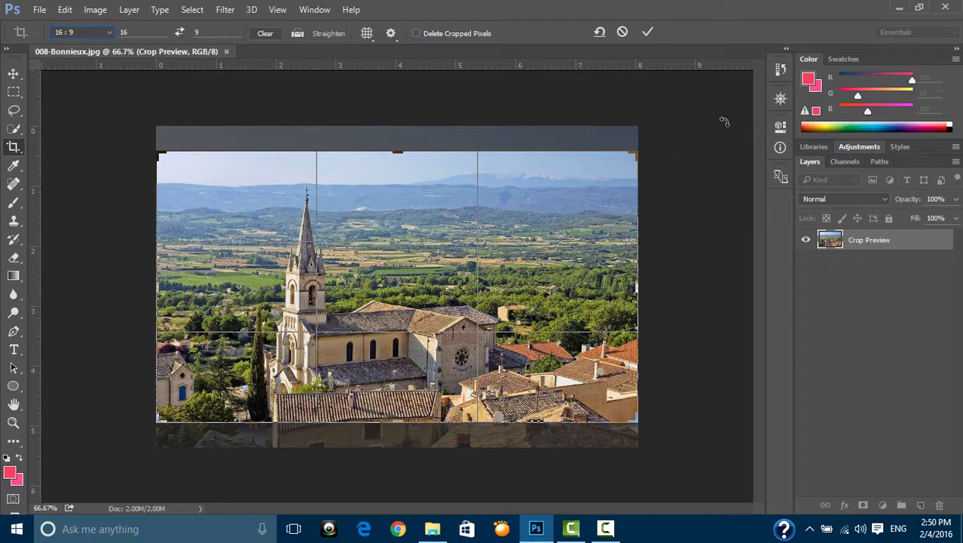
pyautogui.click(651, 30)
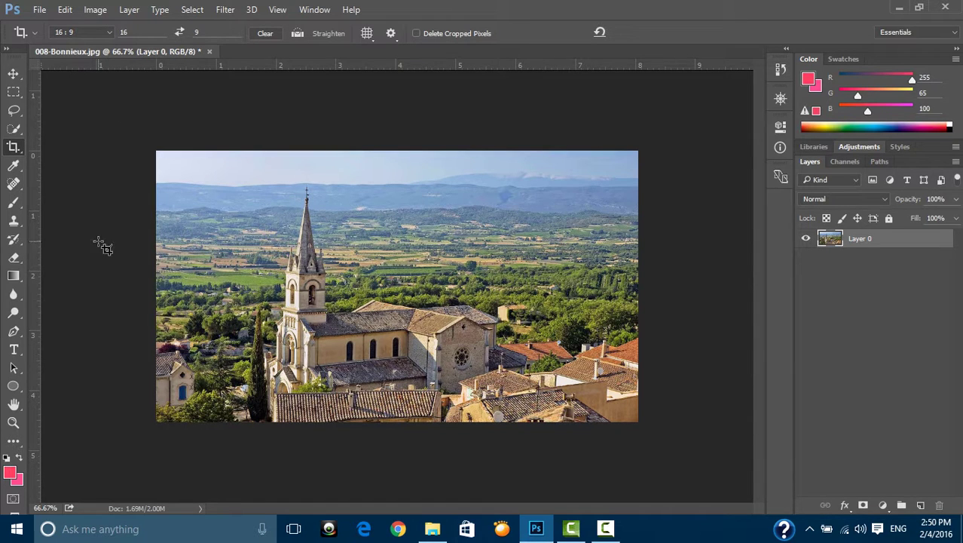
pyautogui.click(512, 320)
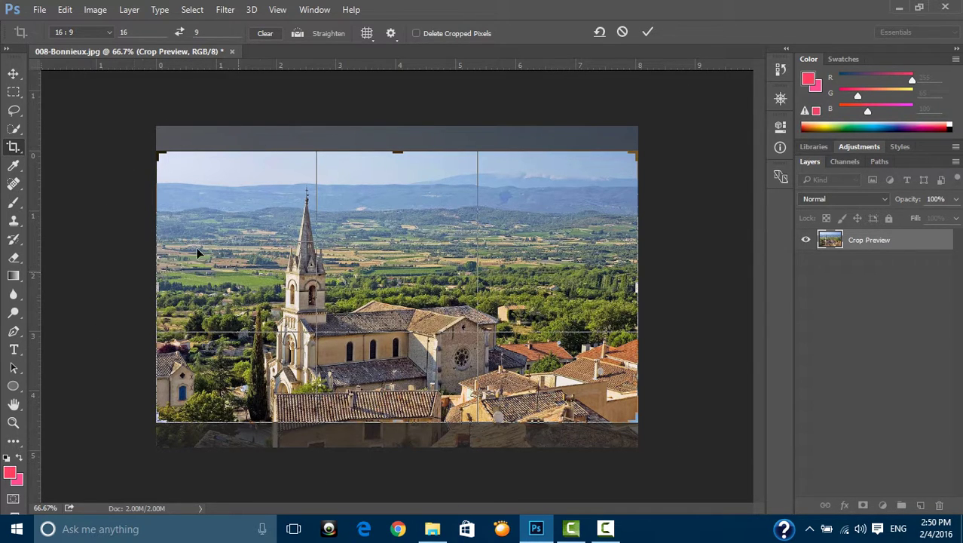
# Step: Shift the photo within the 16:9 frame, commit, then reopen and slide it lower
pyautogui.moveTo(418, 328); pyautogui.dragTo(422, 302)
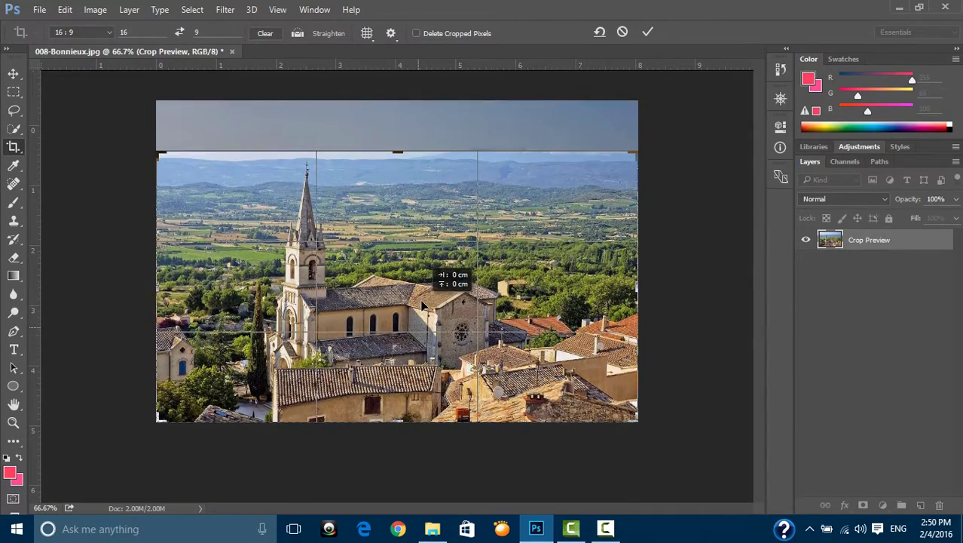
pyautogui.moveTo(422, 302); pyautogui.dragTo(423, 304)
pyautogui.click(648, 31)
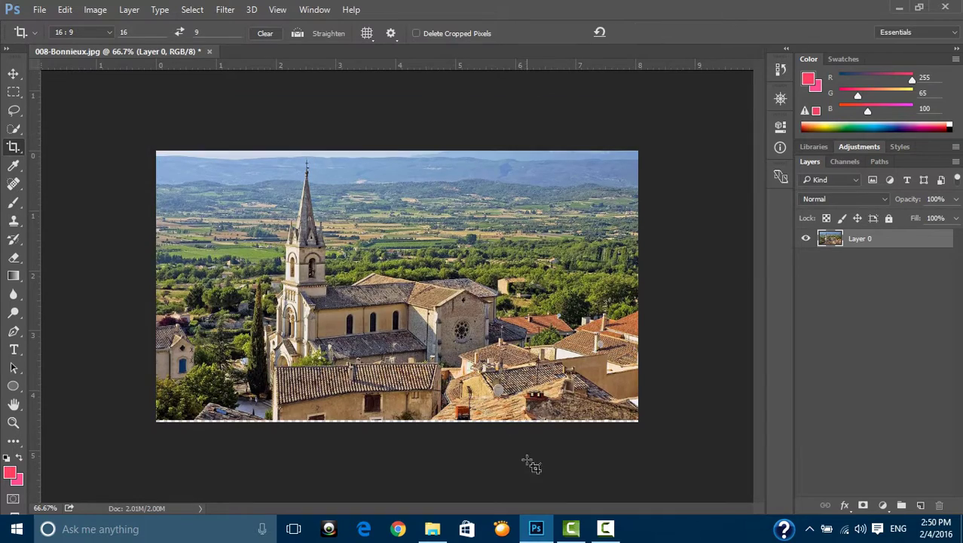
pyautogui.click(443, 236)
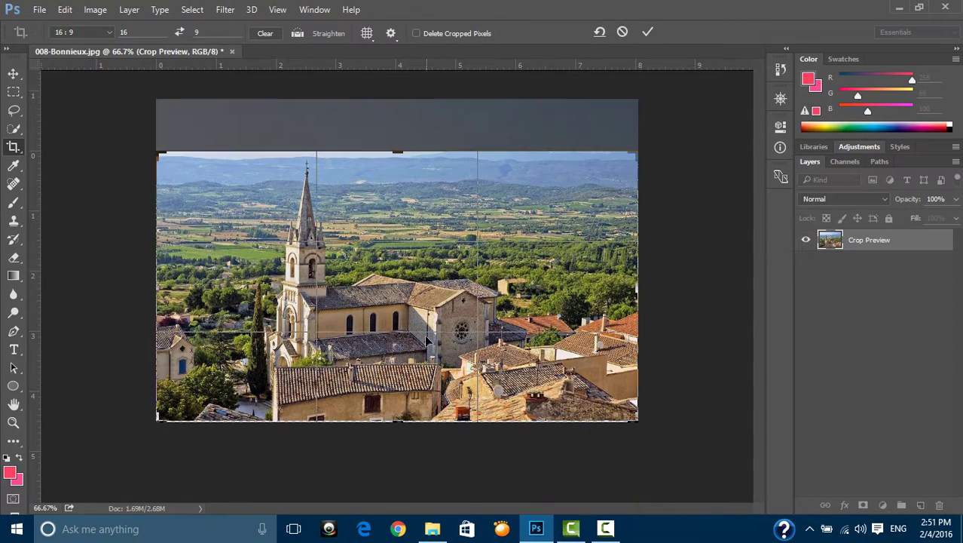
pyautogui.moveTo(428, 242); pyautogui.dragTo(433, 257)
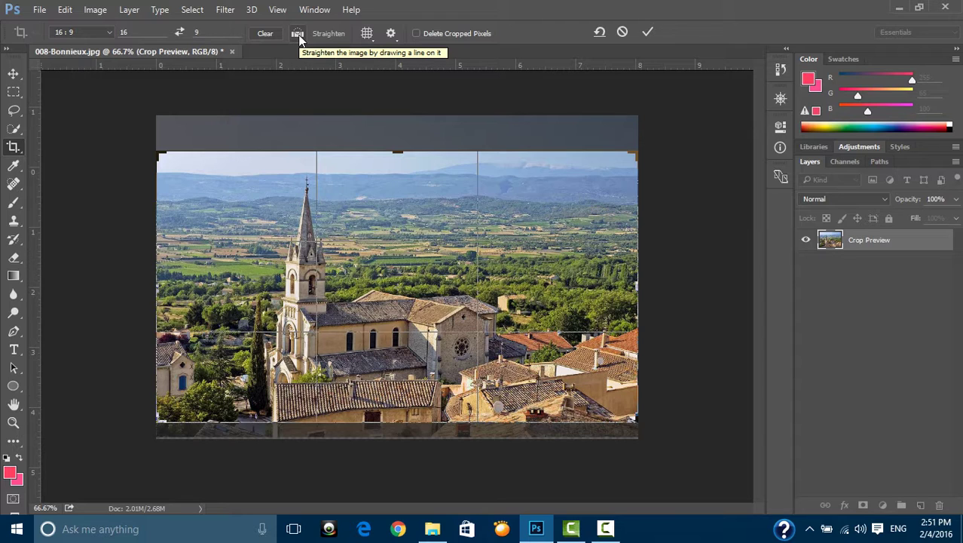
# Step: Zoom in and pan the view to the church tower
pyautogui.click(300, 36)
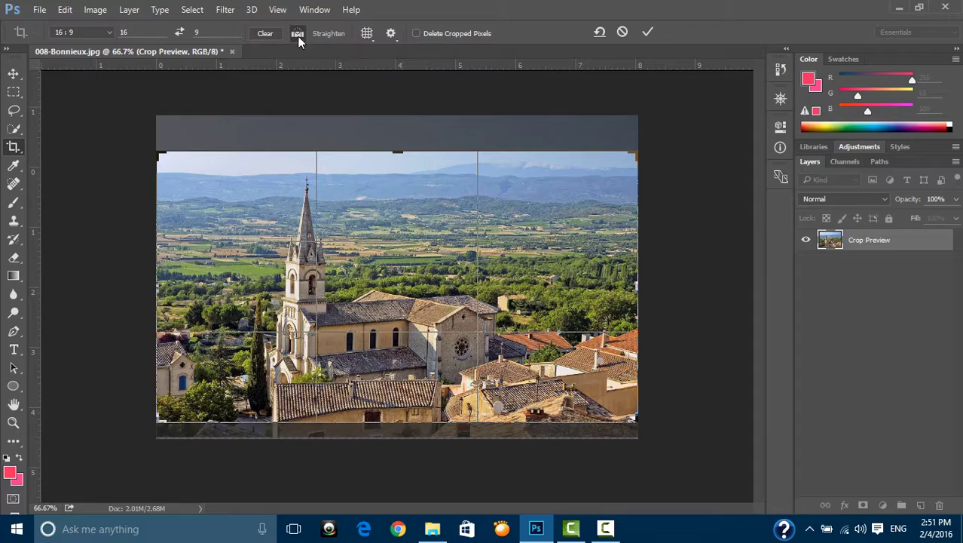
pyautogui.click(360, 200)
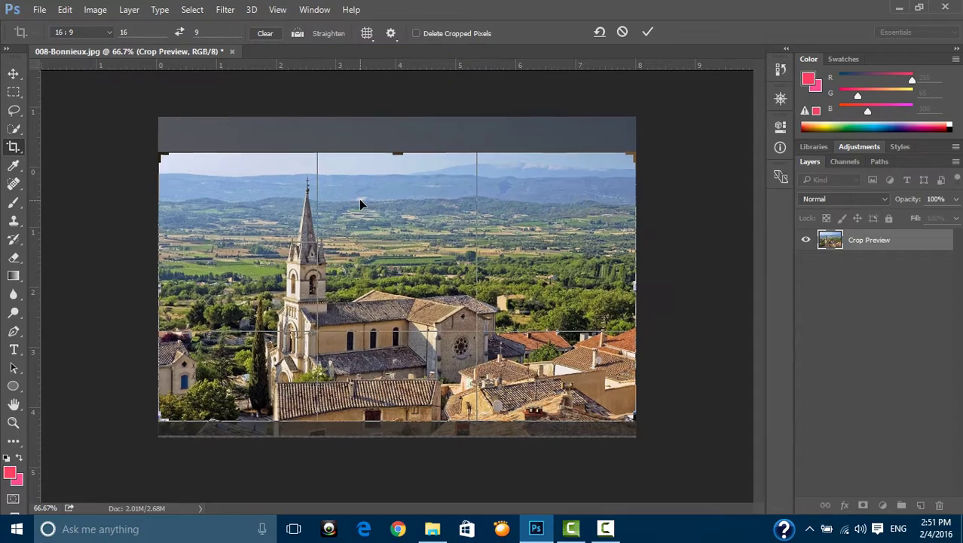
pyautogui.scroll(1, 358, 199)
pyautogui.scroll(1, 359, 200)
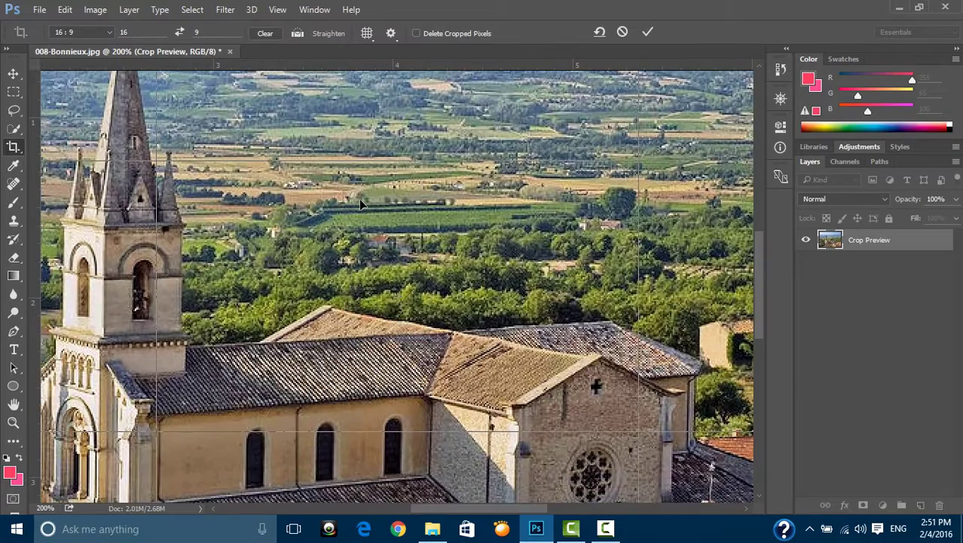
pyautogui.scroll(1, 358, 199)
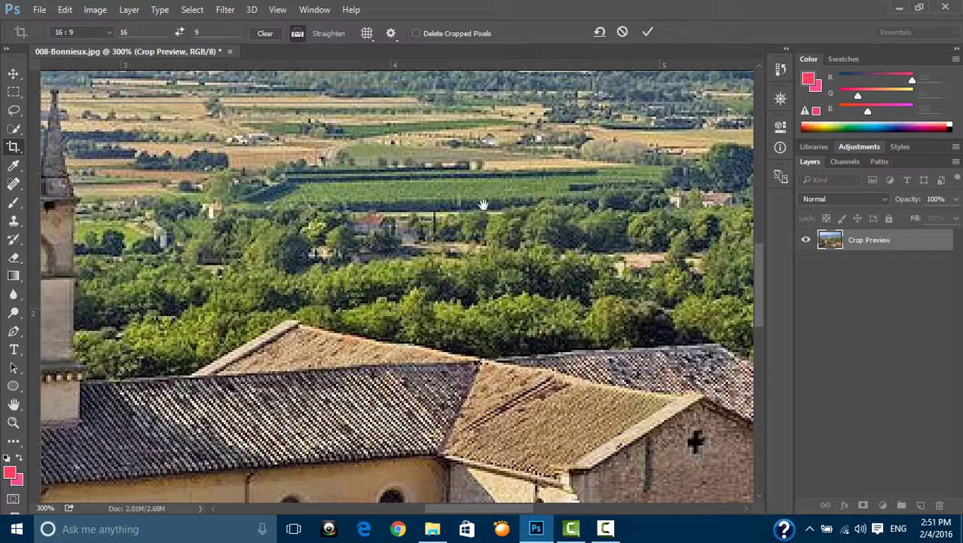
pyautogui.moveTo(310, 232)
pyautogui.mouseDown()
pyautogui.moveTo(502, 232)
pyautogui.moveTo(681, 181)
pyautogui.moveTo(673, 187)
pyautogui.mouseUp()
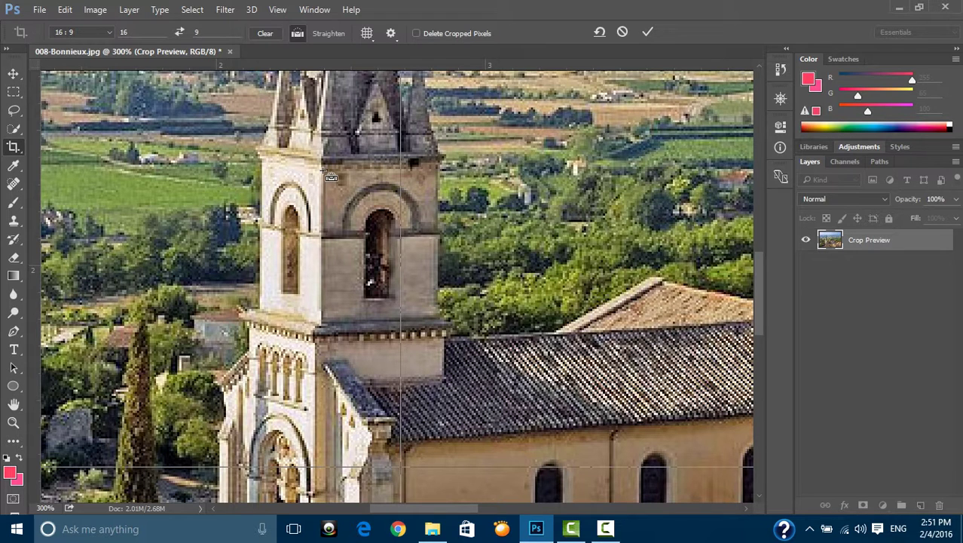
# Step: Draw a Straighten line along the church tower, then fit the image with Ctrl+0
pyautogui.moveTo(325, 172)
pyautogui.mouseDown()
pyautogui.moveTo(475, 144)
pyautogui.moveTo(507, 239)
pyautogui.moveTo(316, 302)
pyautogui.moveTo(364, 268)
pyautogui.moveTo(387, 336)
pyautogui.moveTo(330, 330)
pyautogui.mouseUp()
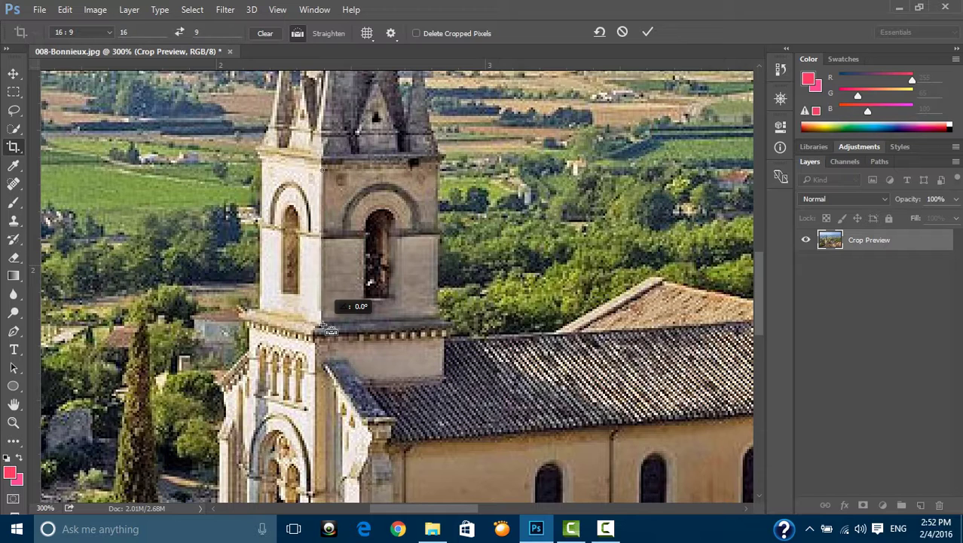
pyautogui.moveTo(322, 326); pyautogui.dragTo(322, 325)
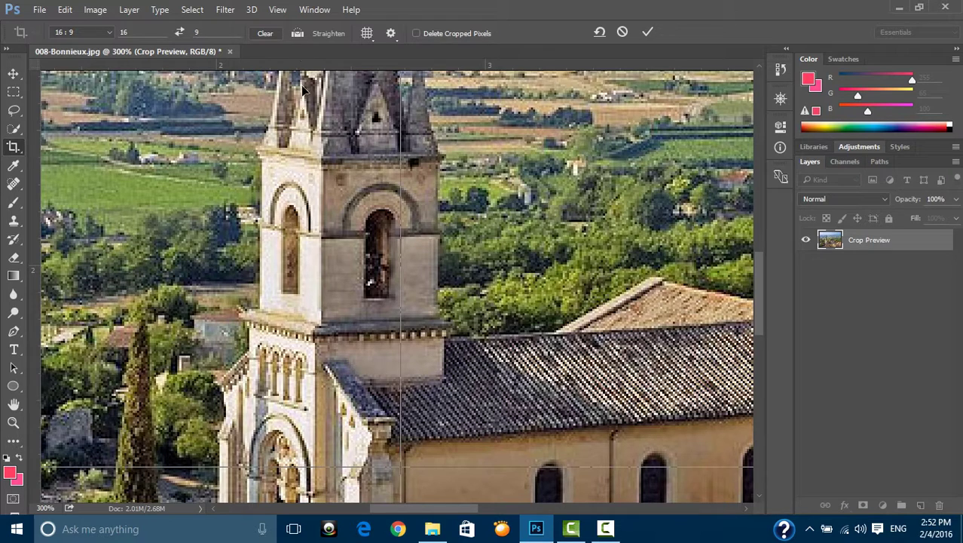
pyautogui.click(297, 35)
pyautogui.moveTo(321, 167)
pyautogui.mouseDown()
pyautogui.moveTo(347, 293)
pyautogui.moveTo(328, 324)
pyautogui.mouseUp()
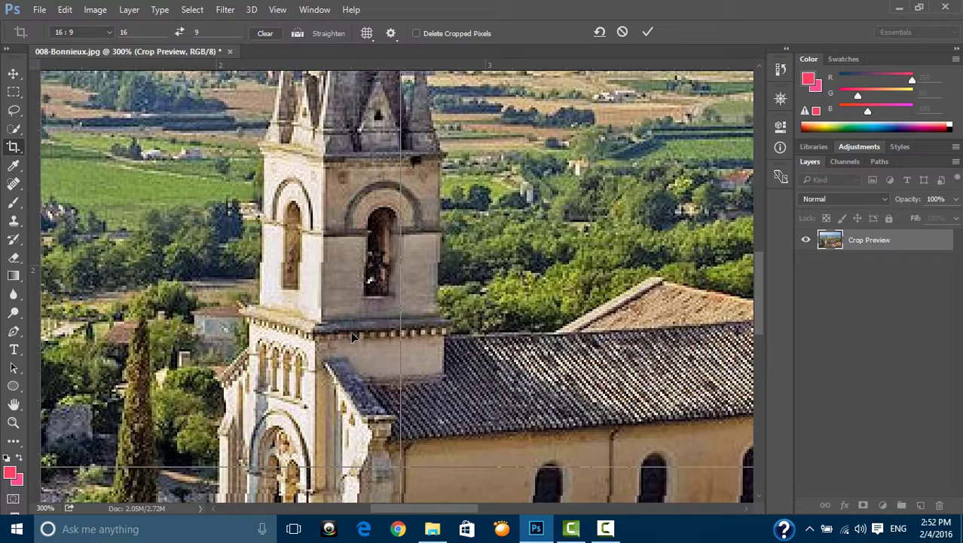
pyautogui.press('ctrl')
pyautogui.hotkey('ctrl', '0')
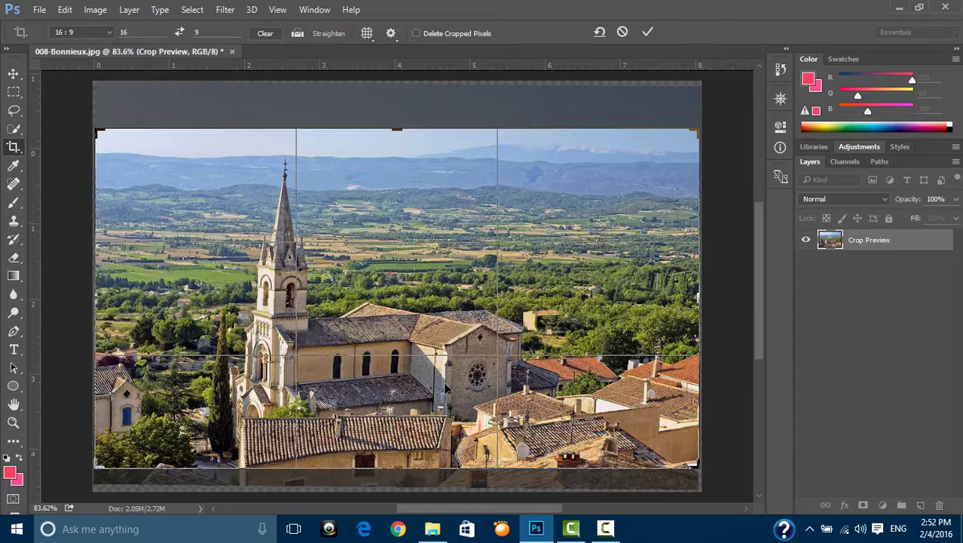
pyautogui.scroll(3, 280, 310)
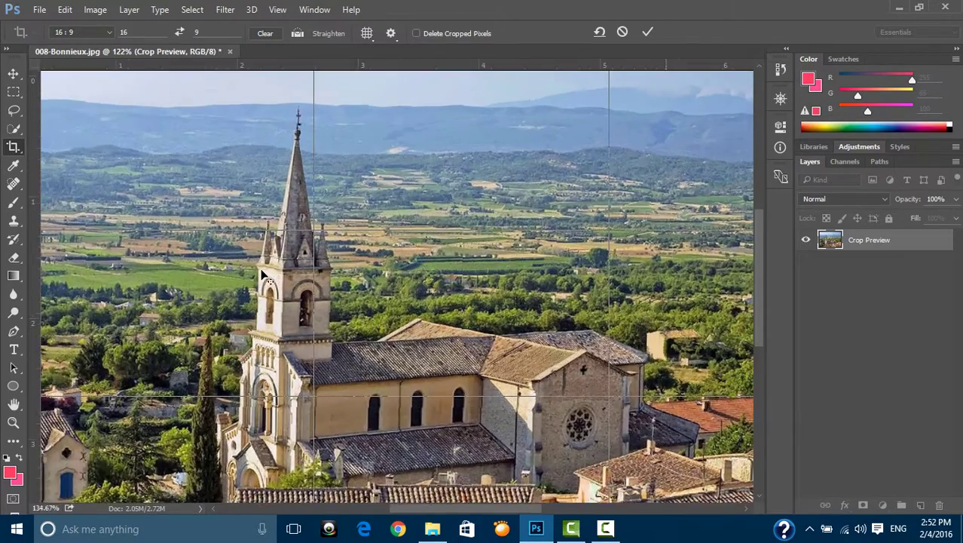
pyautogui.scroll(2, 283, 332)
pyautogui.scroll(2, 294, 347)
pyautogui.scroll(3, 285, 394)
pyautogui.scroll(1, 285, 394)
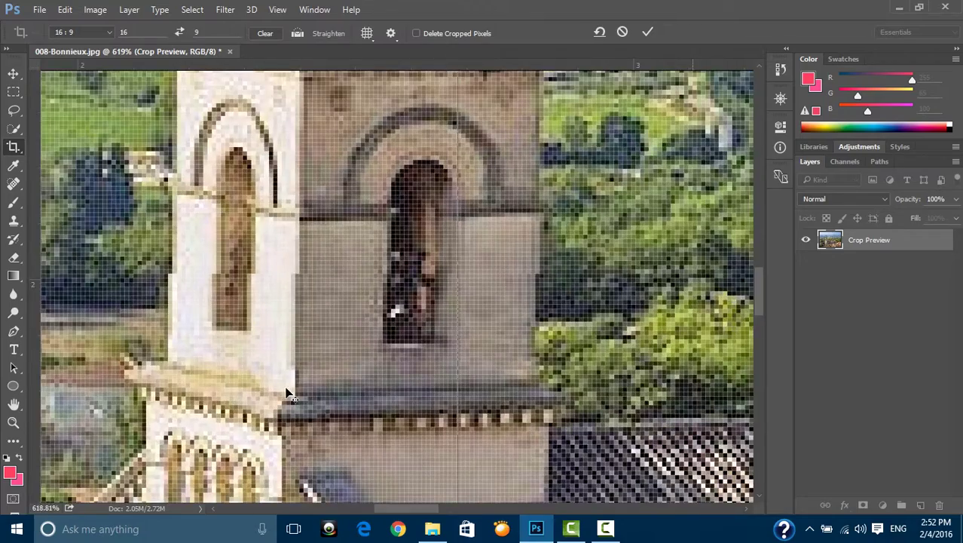
pyautogui.scroll(2, 286, 394)
pyautogui.press('ctrl')
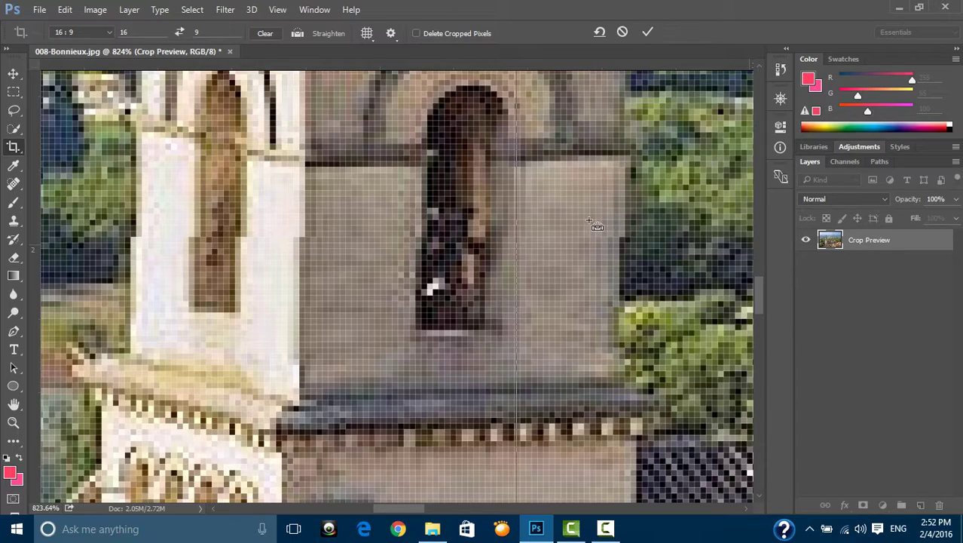
pyautogui.hscroll(5, 596, 225)
pyautogui.hotkey('ctrl', '0')
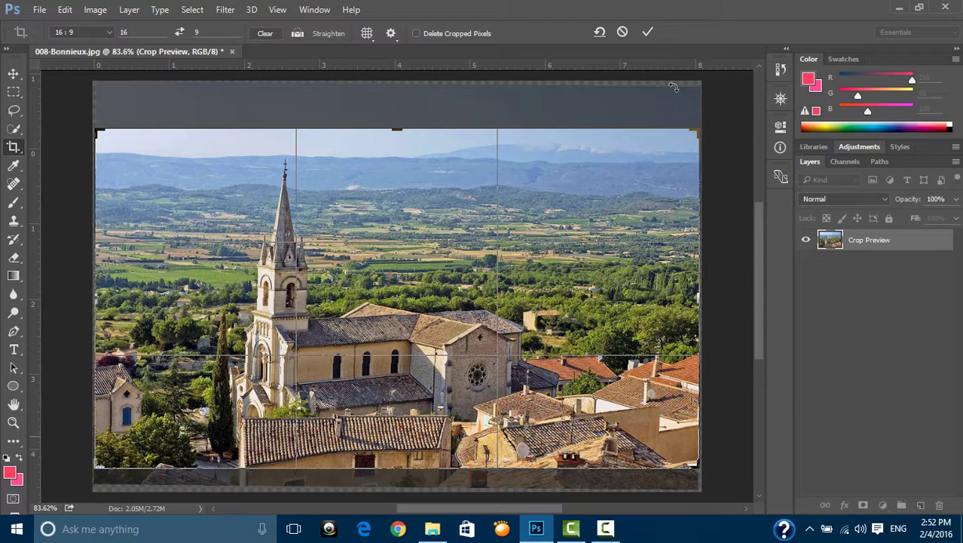
# Step: Set the crop shield opacity to 47% in the crop display options
pyautogui.click(391, 34)
pyautogui.click(402, 141)
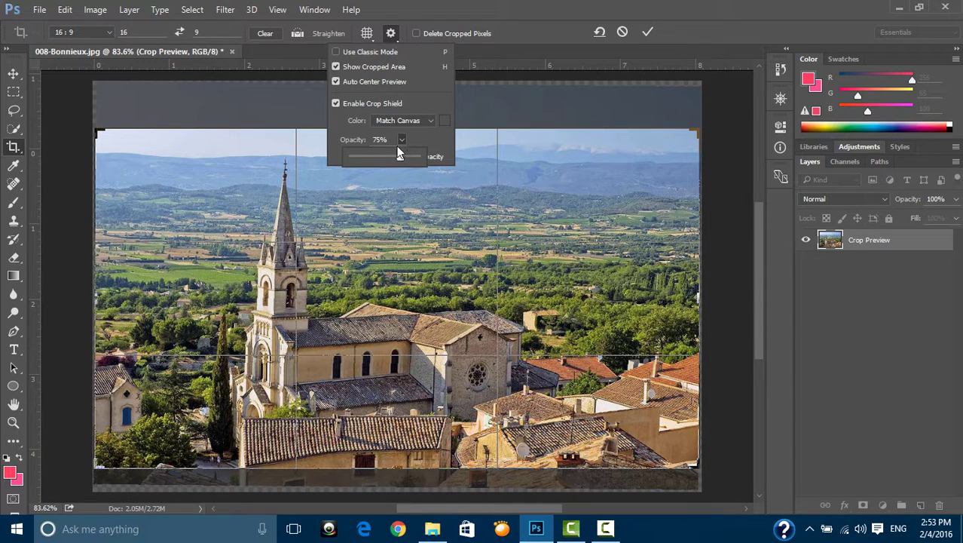
pyautogui.moveTo(366, 159); pyautogui.dragTo(382, 158)
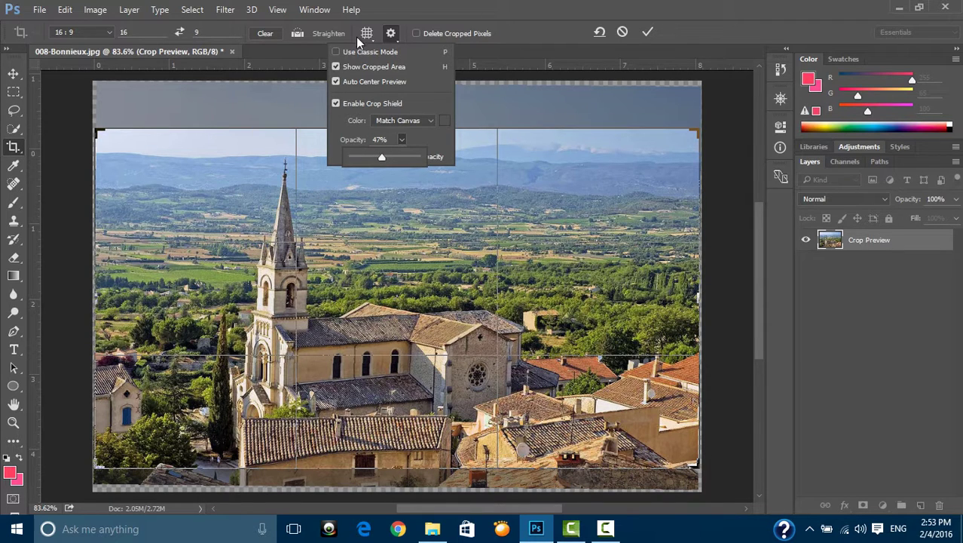
pyautogui.click(412, 120)
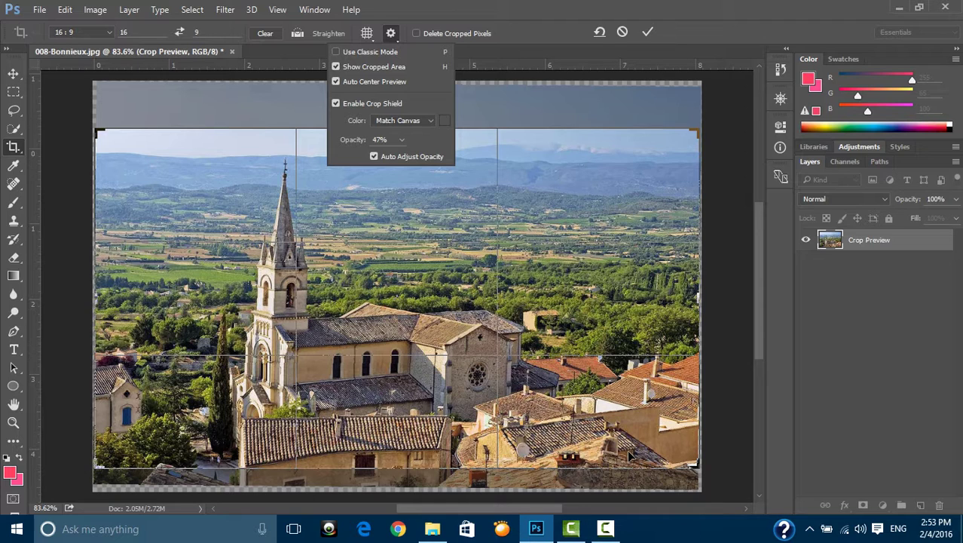
pyautogui.click(390, 34)
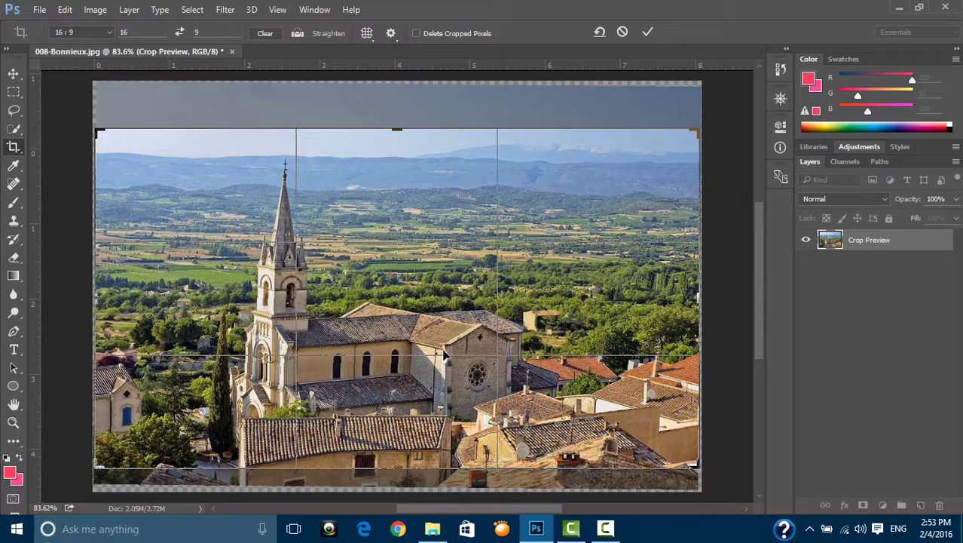
pyautogui.click(368, 34)
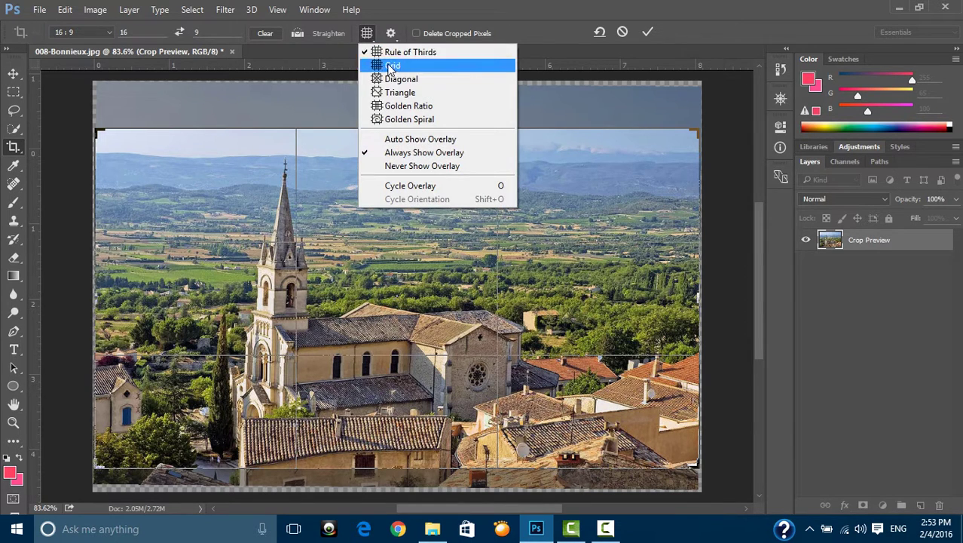
# Step: Preview the Grid overlay, return to Rule of Thirds, and commit the 16:9 crop
pyautogui.click(391, 65)
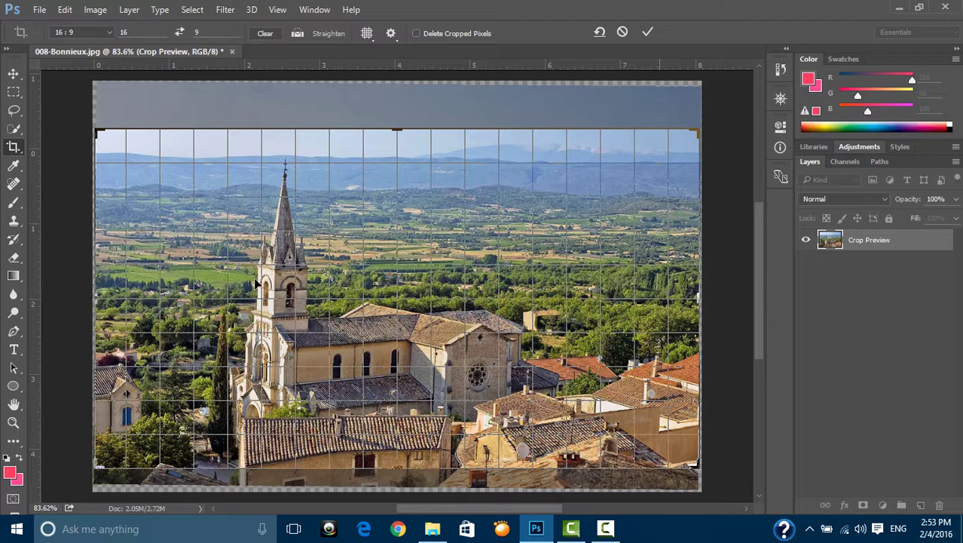
pyautogui.click(370, 33)
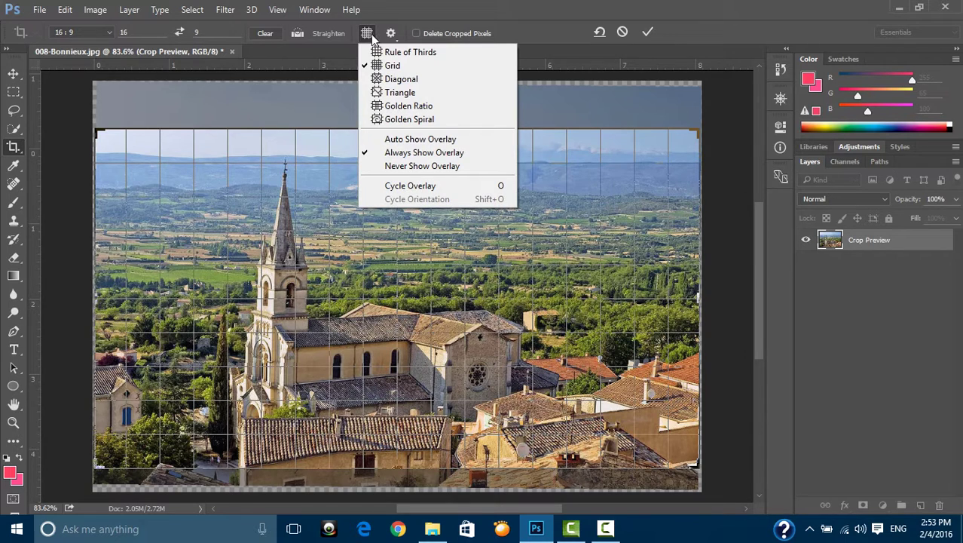
pyautogui.click(390, 54)
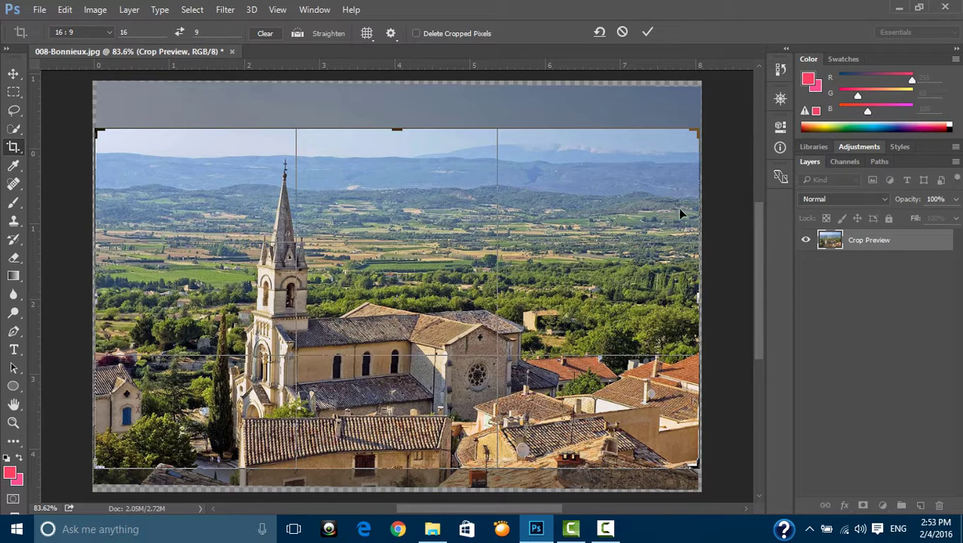
pyautogui.click(650, 32)
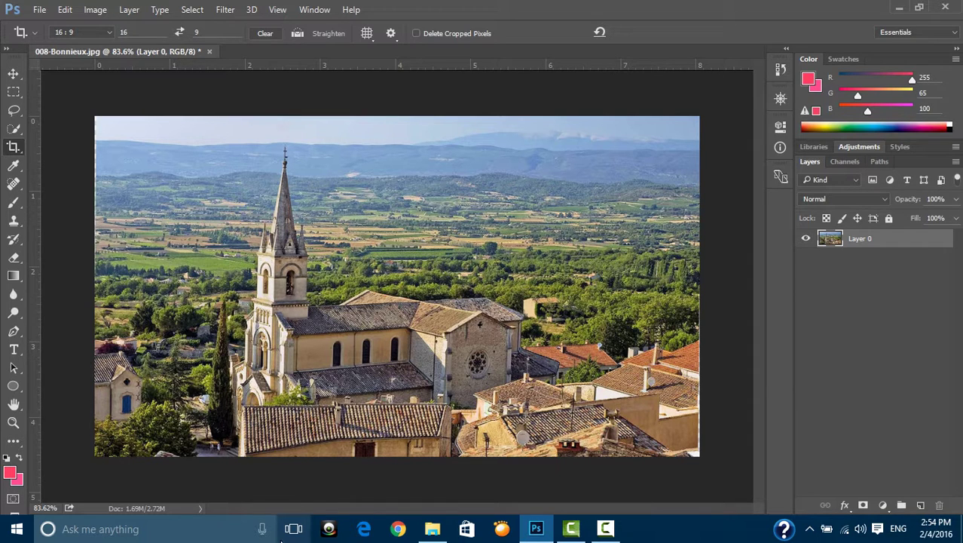
# Step: Start a new crop and try the Ratio and W x H x Resolution presets
pyautogui.click(461, 248)
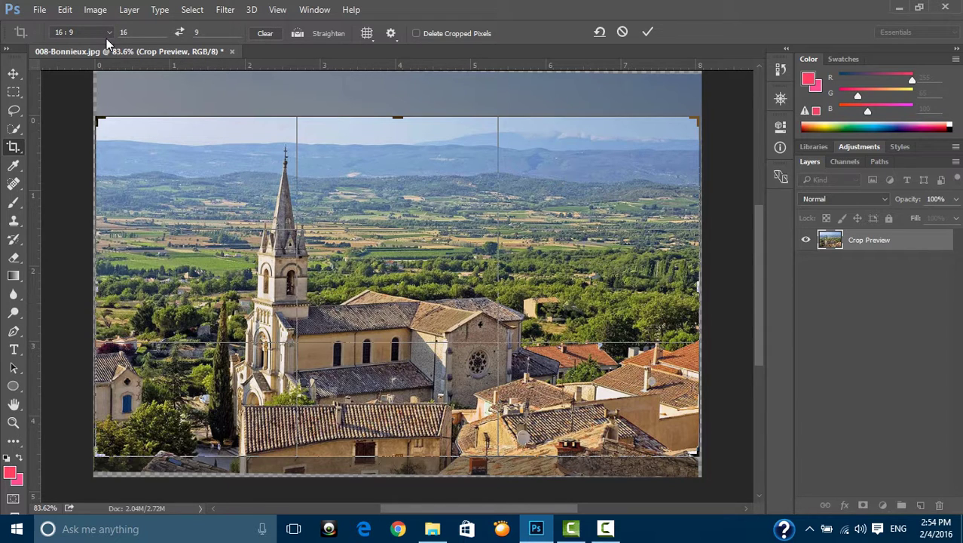
pyautogui.click(107, 34)
pyautogui.click(109, 35)
pyautogui.click(109, 35)
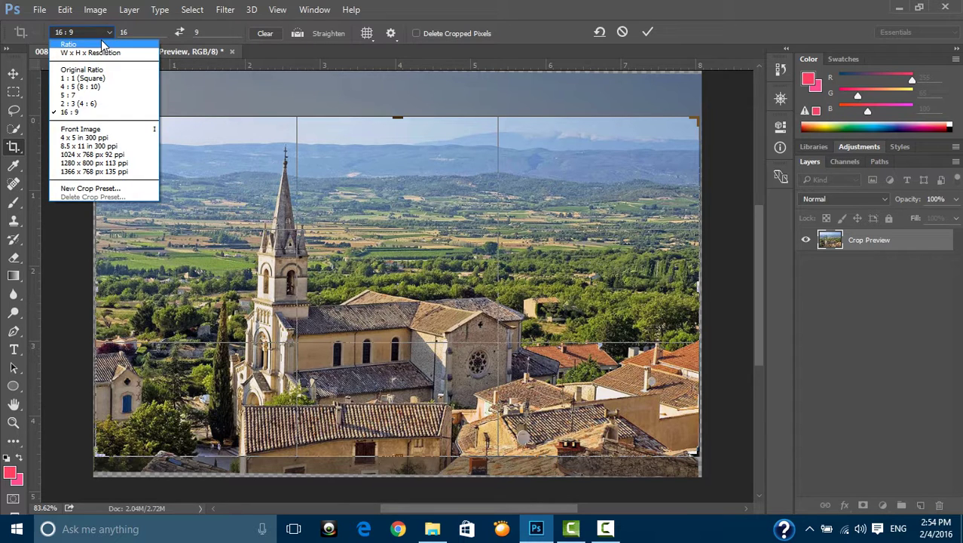
pyautogui.click(98, 39)
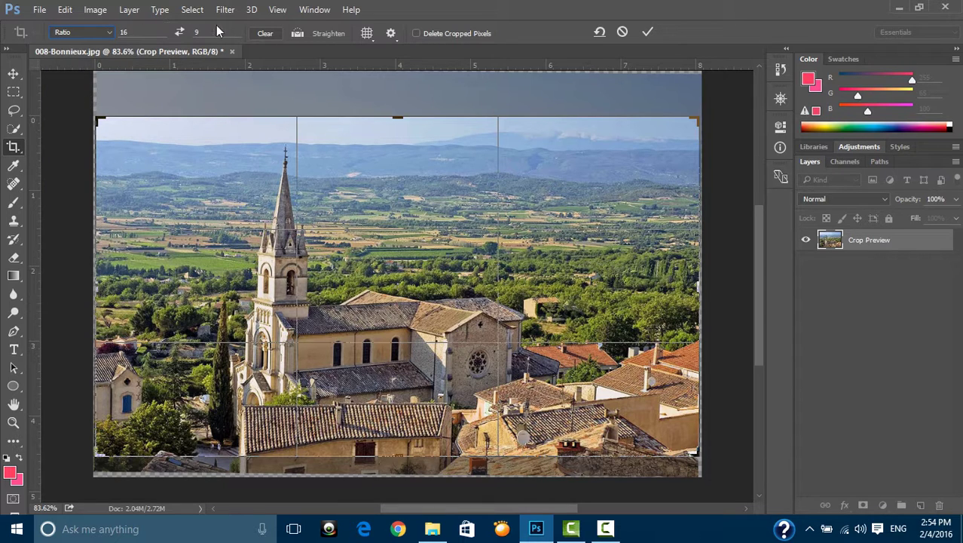
pyautogui.click(106, 32)
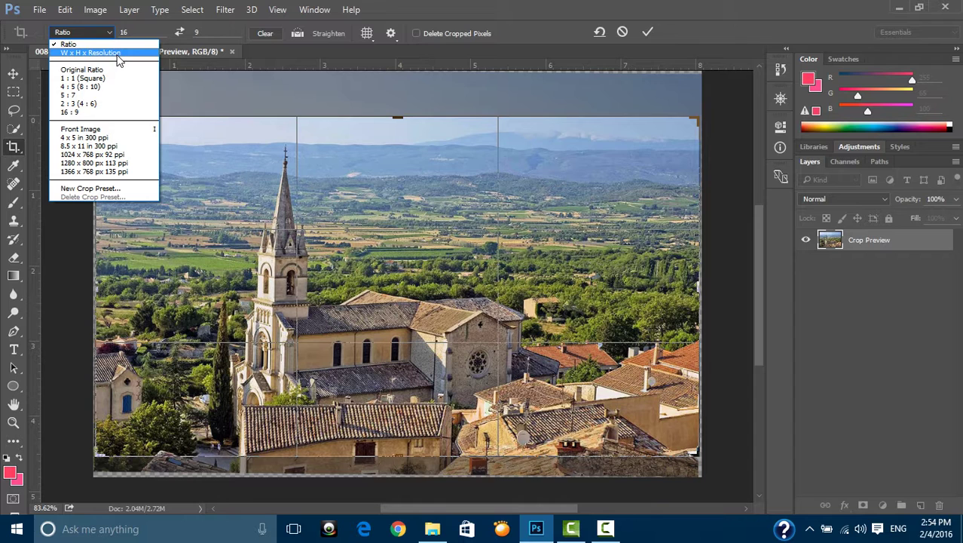
pyautogui.click(119, 53)
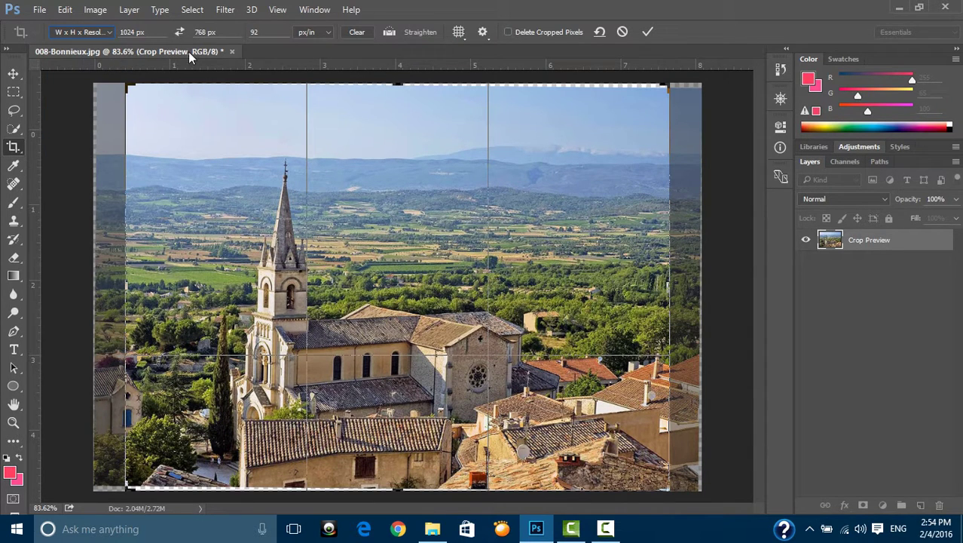
# Step: Try Original Ratio and 1:1 (Square), settling on Original Ratio
pyautogui.click(94, 33)
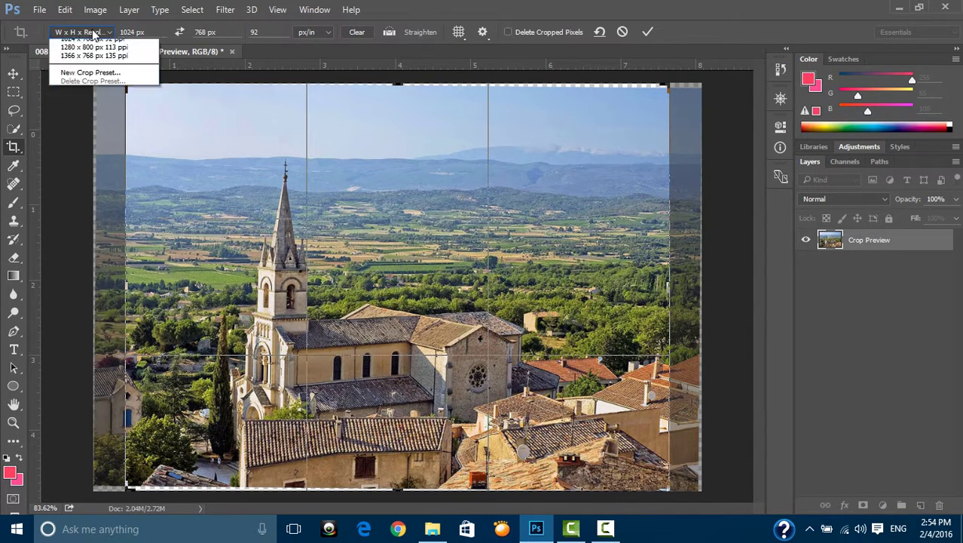
pyautogui.click(93, 72)
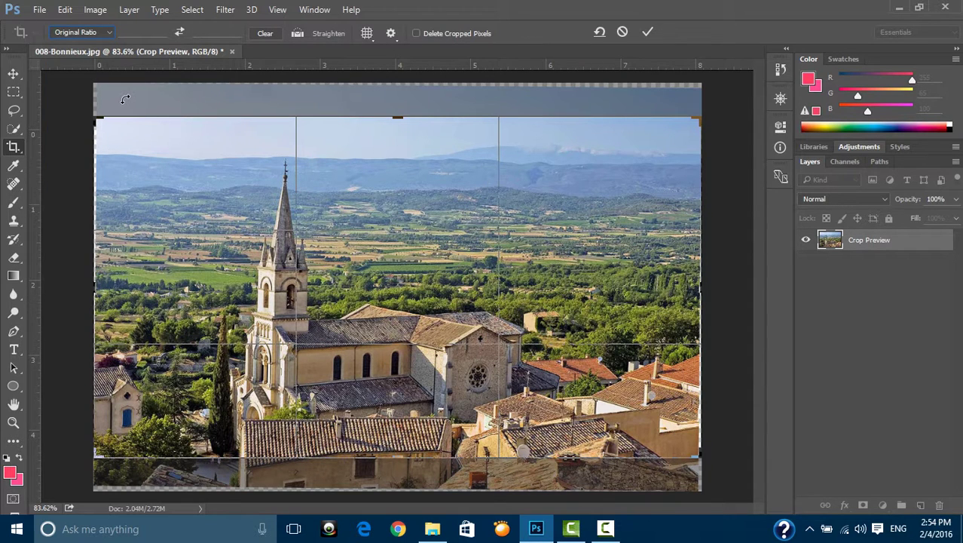
pyautogui.click(109, 33)
pyautogui.click(105, 79)
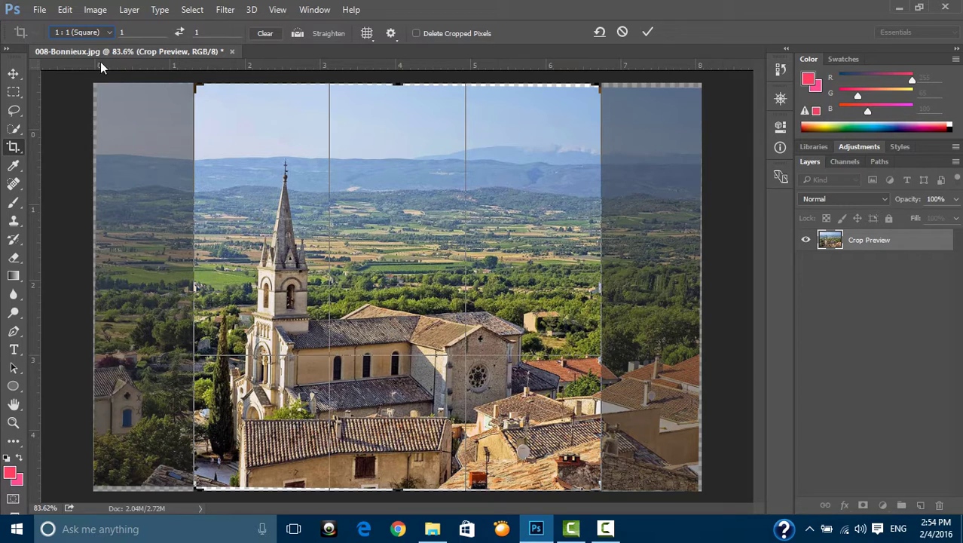
pyautogui.click(98, 33)
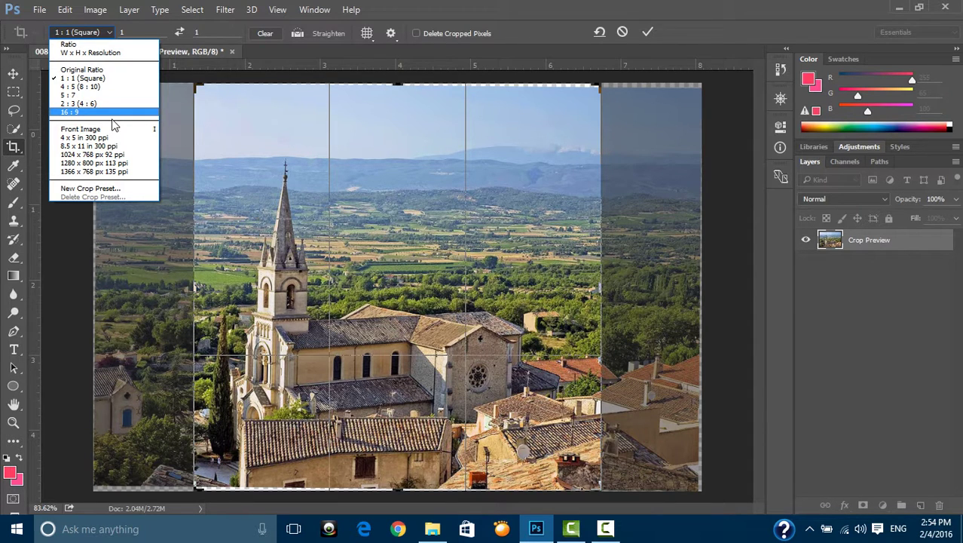
pyautogui.click(113, 69)
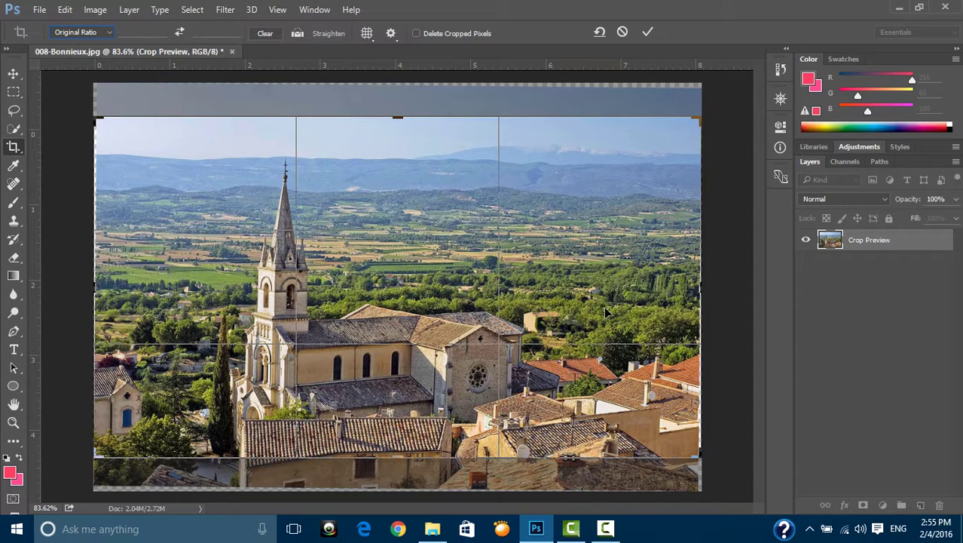
# Step: Resize the crop box, widen it back to the photo's right edge, and commit
pyautogui.moveTo(698, 118)
pyautogui.mouseDown()
pyautogui.moveTo(487, 218)
pyautogui.moveTo(613, 151)
pyautogui.moveTo(713, 123)
pyautogui.moveTo(727, 103)
pyautogui.moveTo(645, 158)
pyautogui.moveTo(518, 199)
pyautogui.moveTo(504, 212)
pyautogui.moveTo(595, 162)
pyautogui.moveTo(709, 128)
pyautogui.moveTo(711, 252)
pyautogui.mouseUp()
pyautogui.moveTo(704, 286)
pyautogui.mouseDown()
pyautogui.moveTo(558, 283)
pyautogui.moveTo(656, 283)
pyautogui.moveTo(675, 305)
pyautogui.mouseUp()
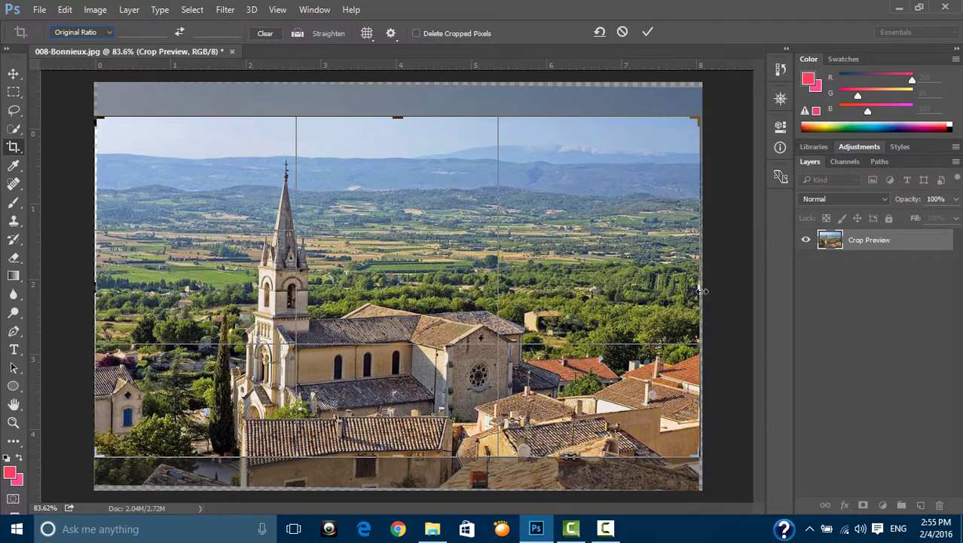
pyautogui.moveTo(704, 290); pyautogui.dragTo(610, 282)
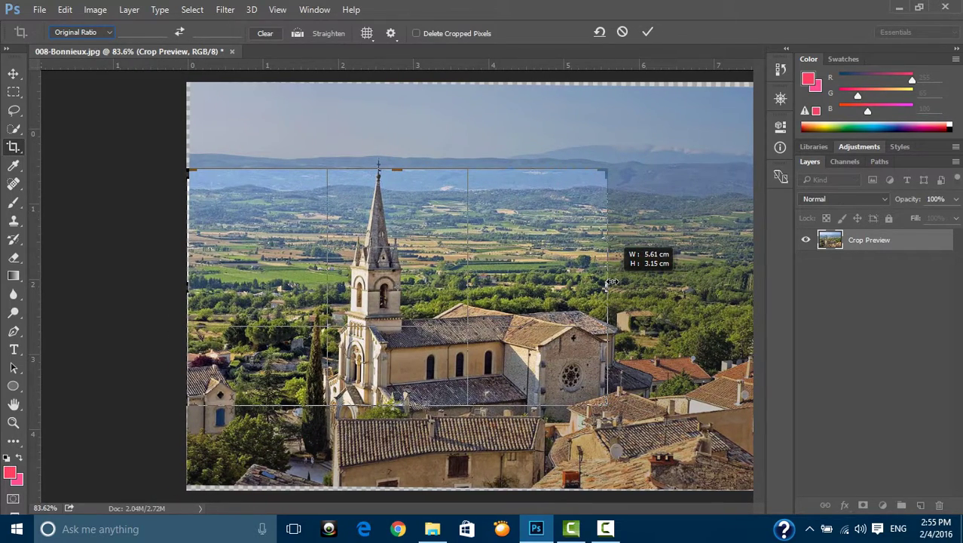
pyautogui.moveTo(611, 282); pyautogui.dragTo(701, 269)
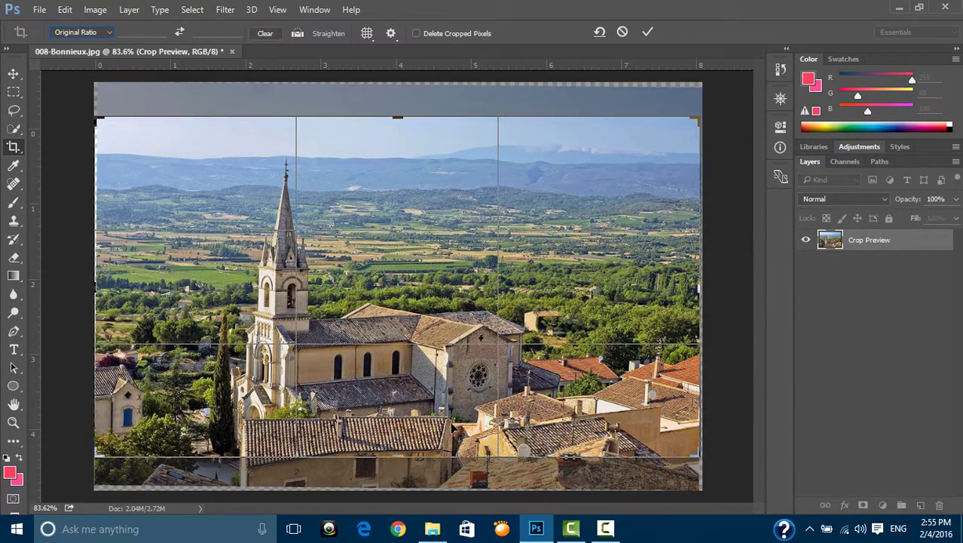
pyautogui.click(648, 32)
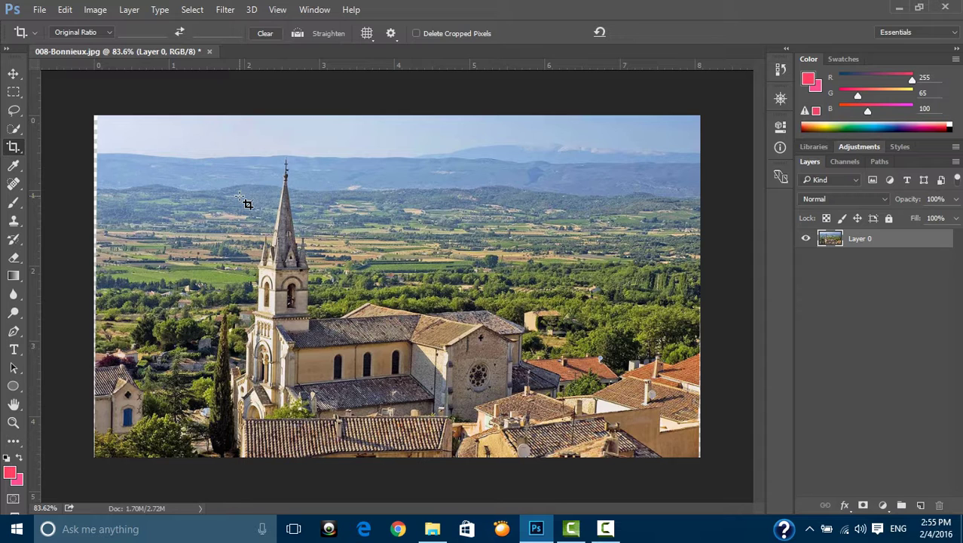
# Step: Extend the Bonnieux crop upward and shift the photo right, leaving a transparent left strip, then apply
pyautogui.click(248, 204)
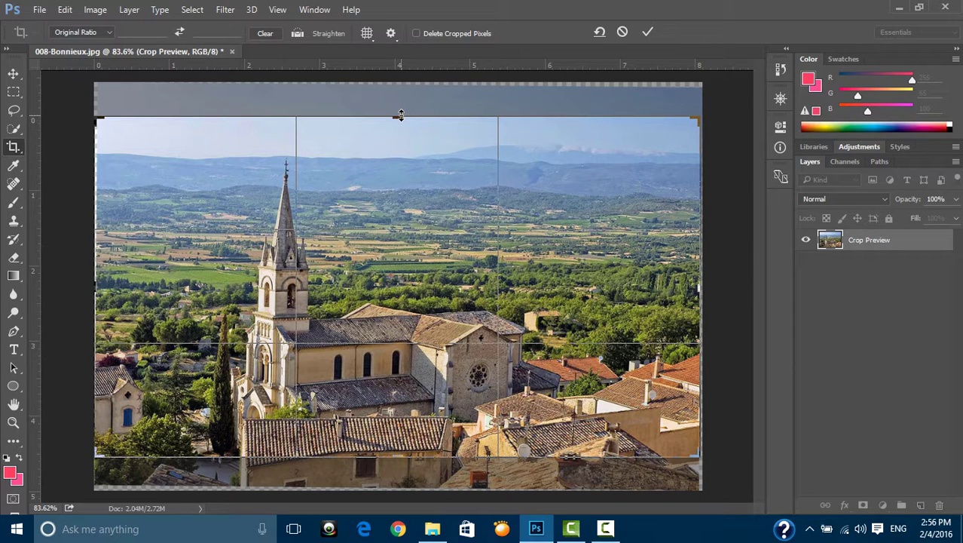
pyautogui.moveTo(398, 115); pyautogui.dragTo(398, 92)
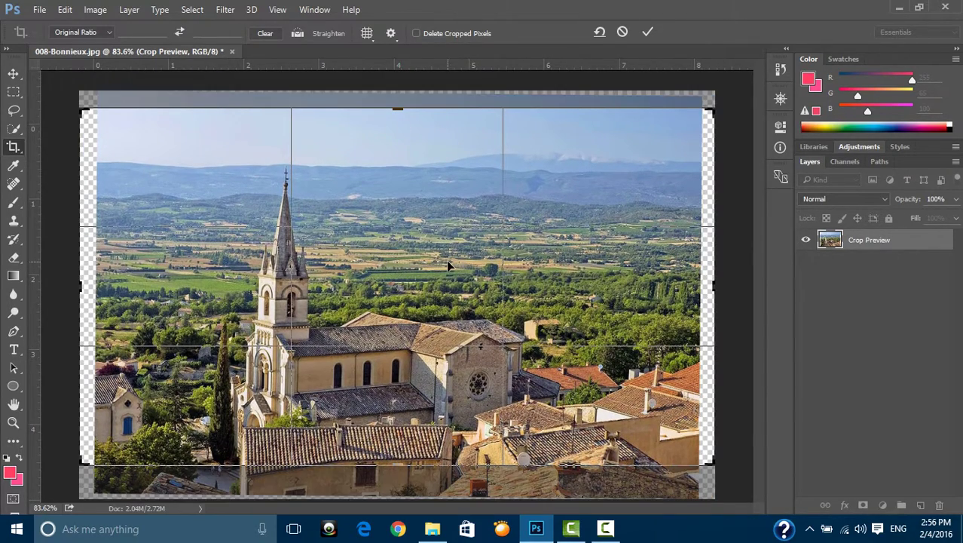
pyautogui.moveTo(444, 260)
pyautogui.mouseDown()
pyautogui.moveTo(435, 261)
pyautogui.moveTo(454, 260)
pyautogui.mouseUp()
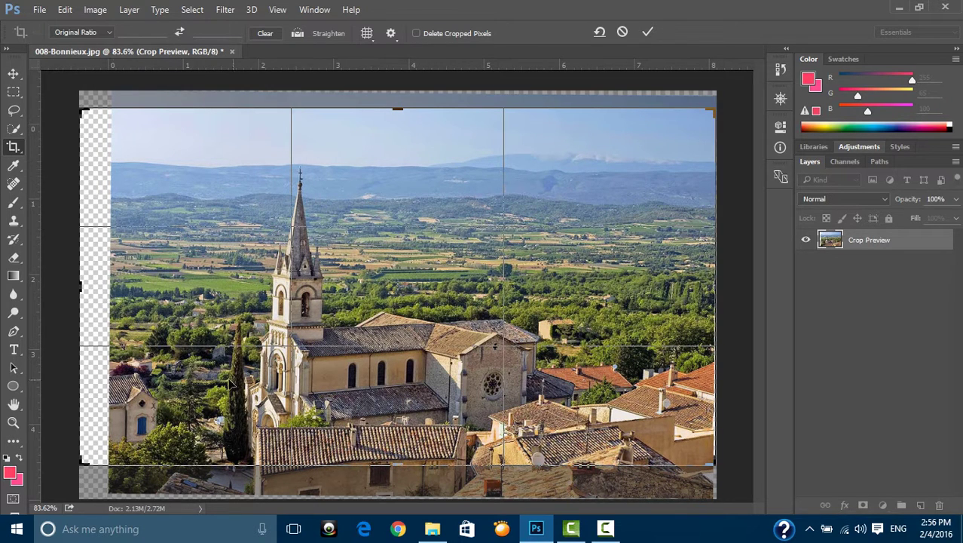
pyautogui.moveTo(348, 375); pyautogui.dragTo(347, 362)
pyautogui.moveTo(441, 378); pyautogui.dragTo(445, 380)
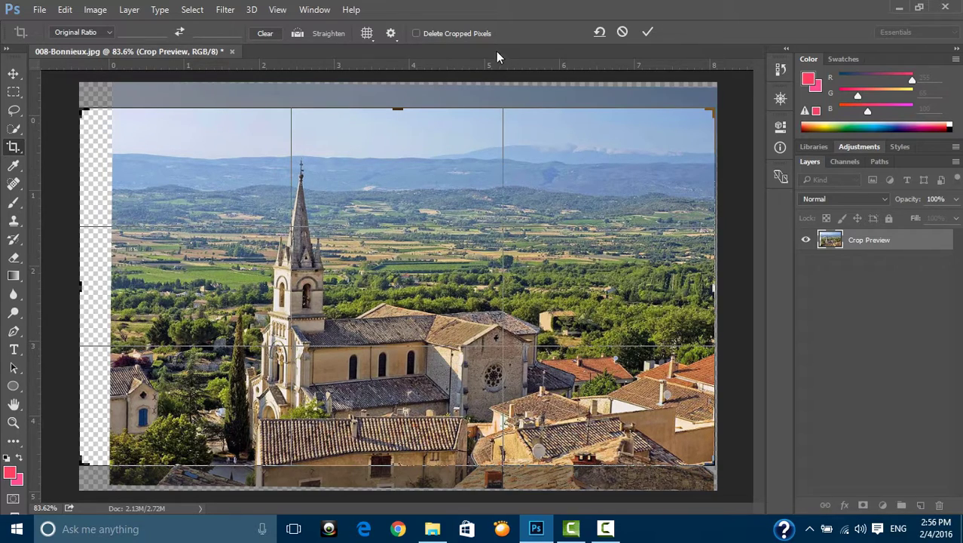
pyautogui.click(649, 31)
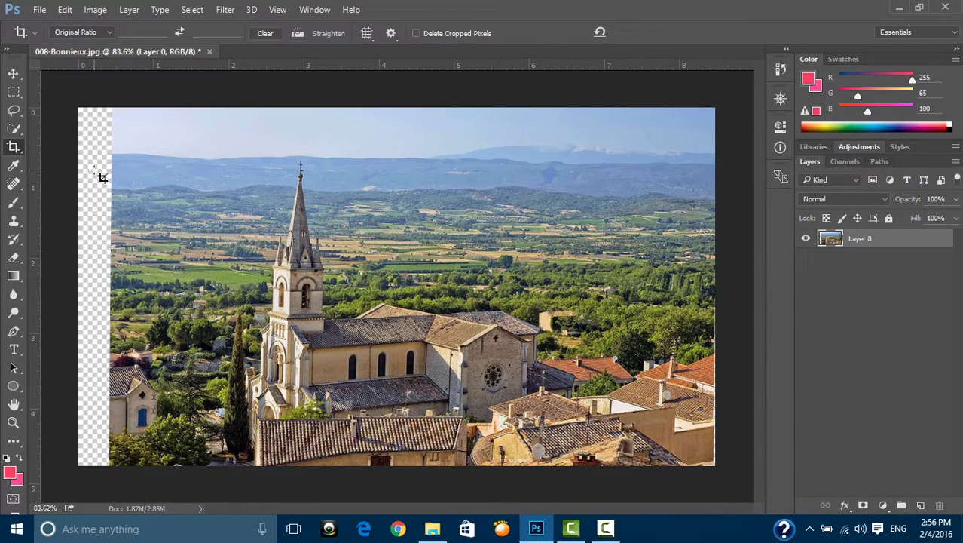
# Step: Keep the standard Crop tool, switch to the Move tool, and bring up the Session-002 folder
pyautogui.rightClick(24, 154)
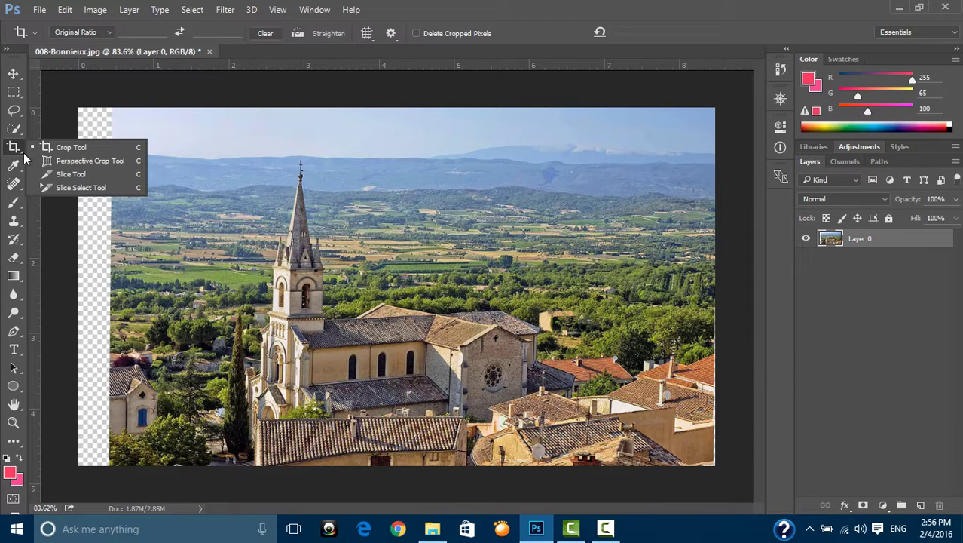
pyautogui.click(15, 150)
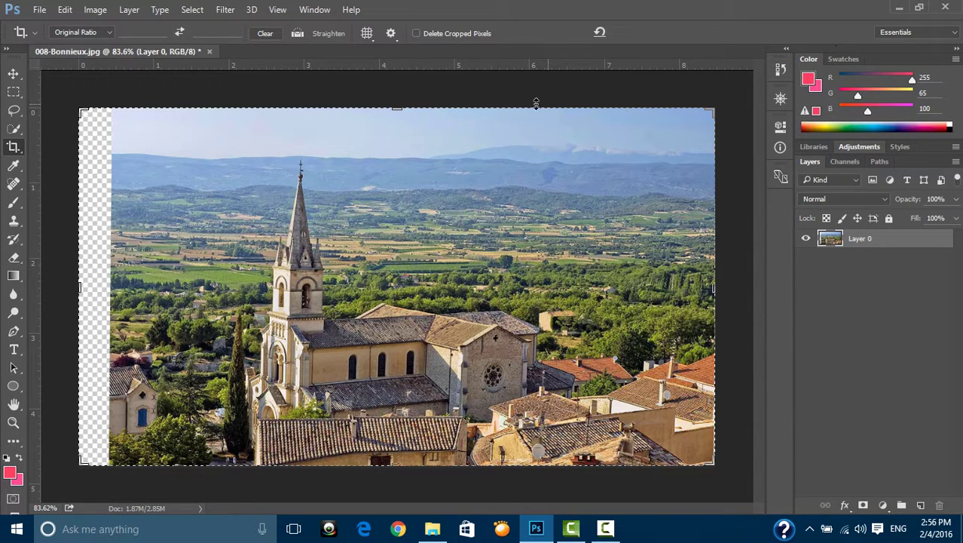
pyautogui.click(13, 74)
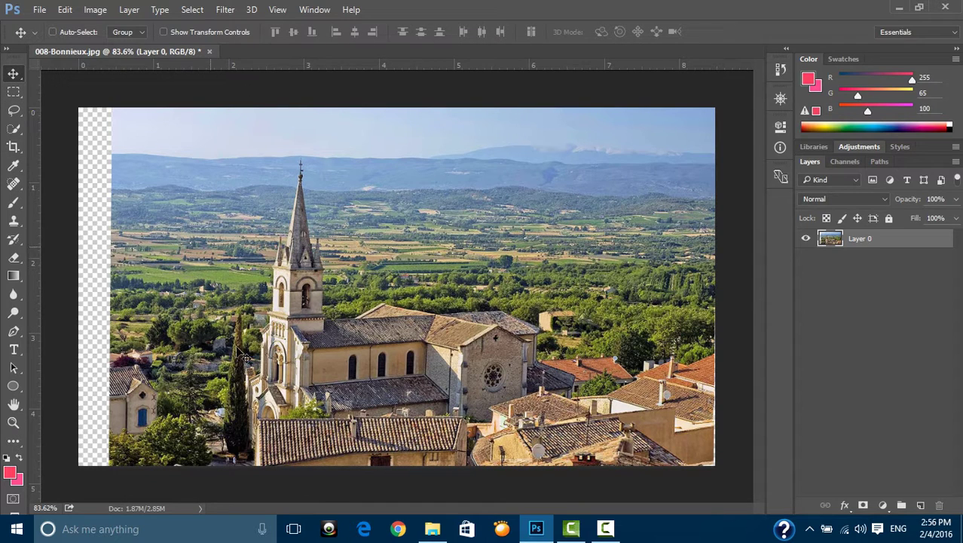
pyautogui.click(432, 528)
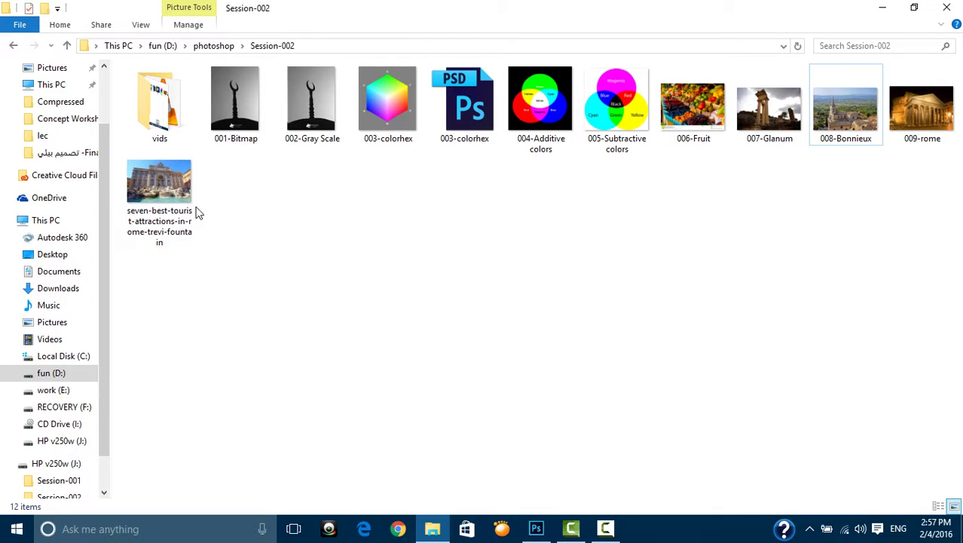
# Step: Drag seven-best-tourist-attractions-in-rome-trevi-fountain.jpg from Session-002 into Photoshop
pyautogui.click(161, 188)
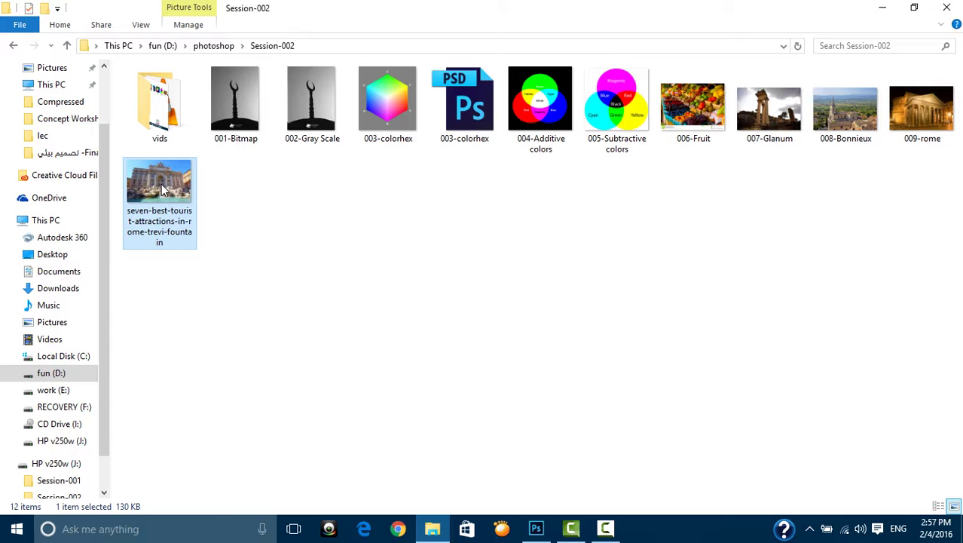
pyautogui.moveTo(161, 189)
pyautogui.mouseDown()
pyautogui.moveTo(574, 470)
pyautogui.moveTo(301, 60)
pyautogui.moveTo(312, 90)
pyautogui.mouseUp()
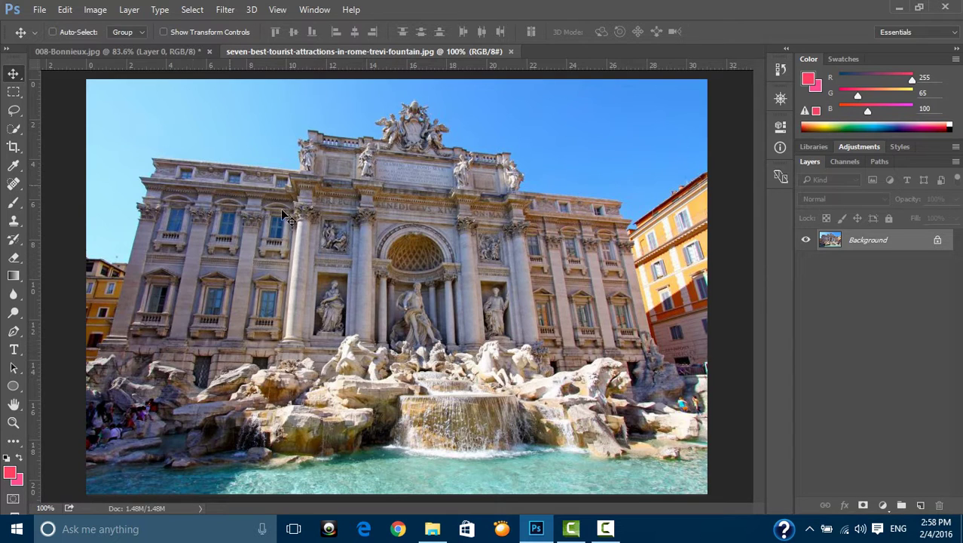
# Step: Switch to the Perspective Crop Tool, with output at 15 cm × 7.5 cm
pyautogui.click(16, 153)
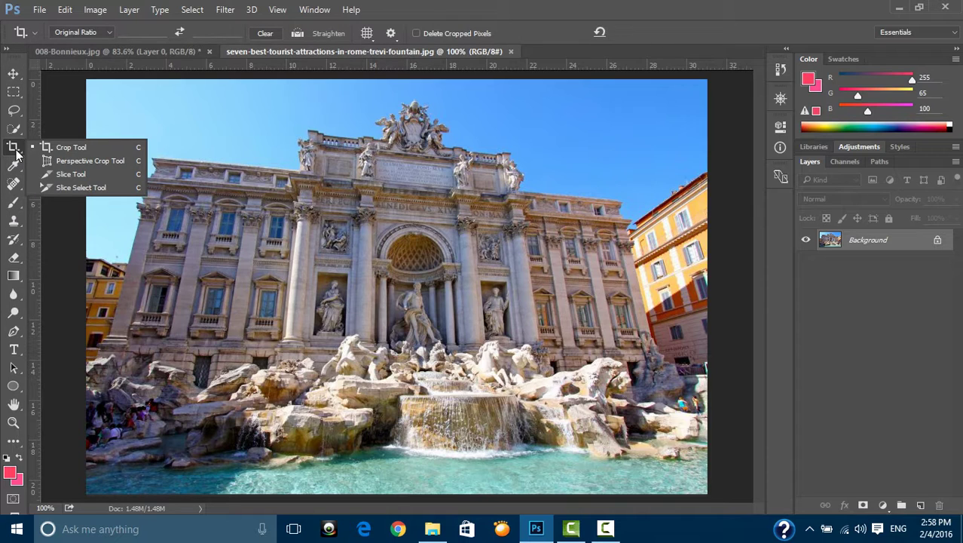
pyautogui.click(77, 163)
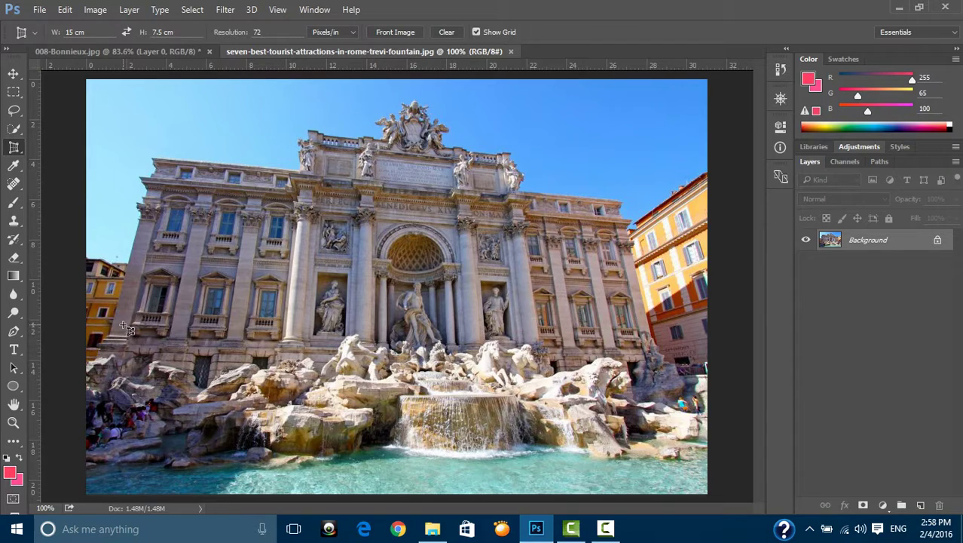
# Step: Zoom in and draw a perspective crop grid across the upper Trevi facade, left to right
pyautogui.scroll(4, 68, 333)
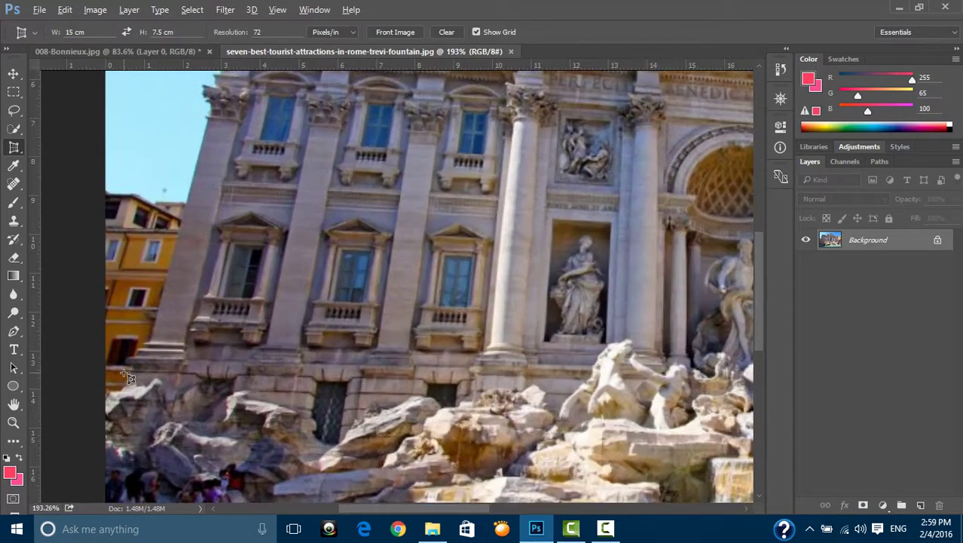
pyautogui.scroll(3, 127, 377)
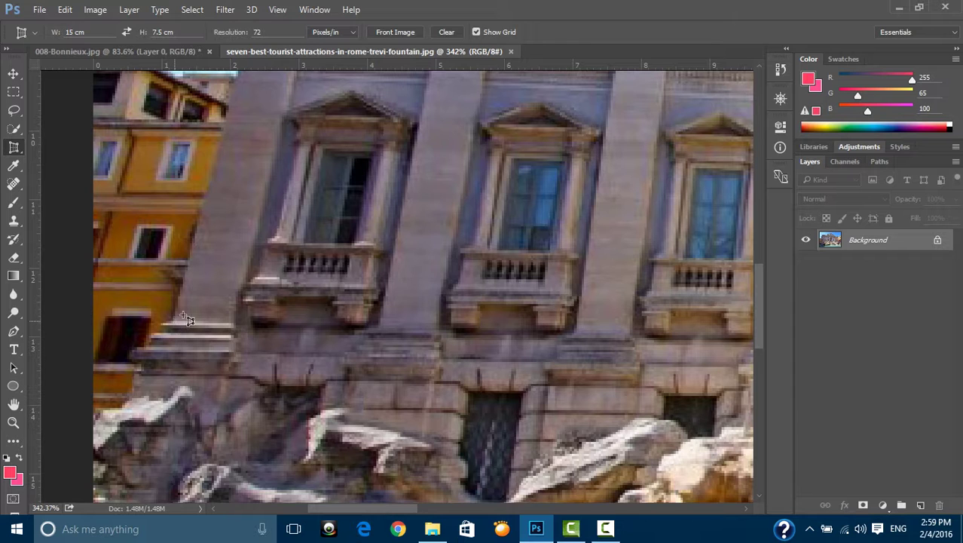
pyautogui.moveTo(179, 324)
pyautogui.mouseDown()
pyautogui.moveTo(810, 36)
pyautogui.moveTo(959, 124)
pyautogui.mouseUp()
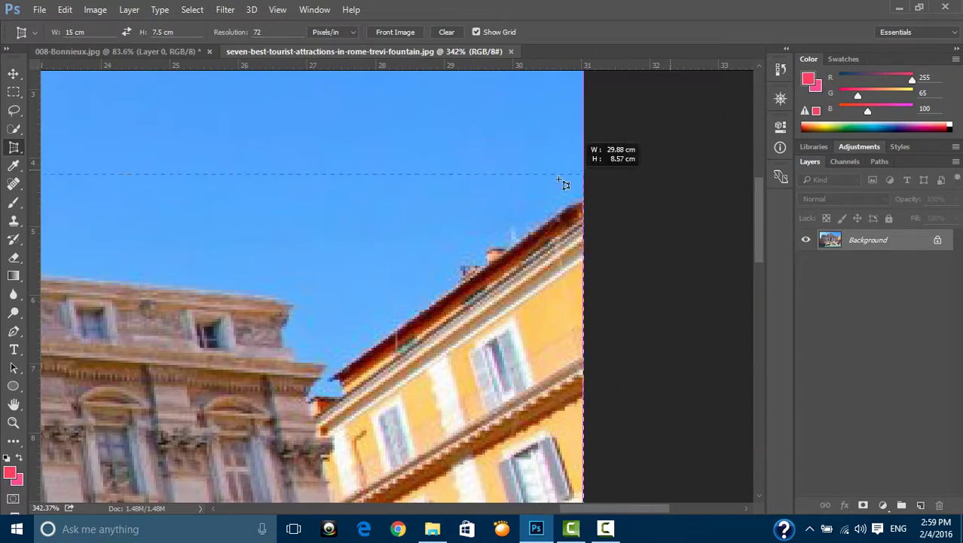
pyautogui.moveTo(959, 125); pyautogui.dragTo(374, 155)
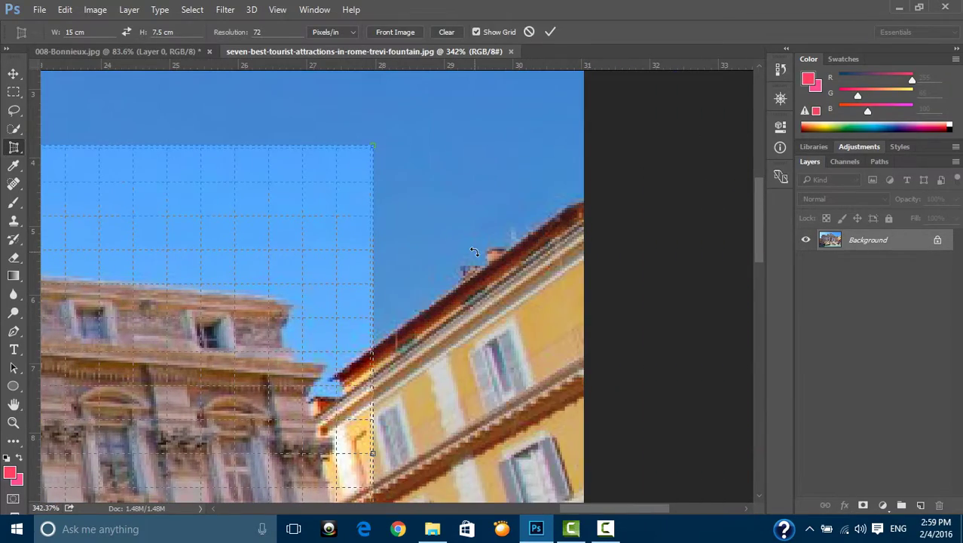
pyautogui.hotkey('ctrl', '0')
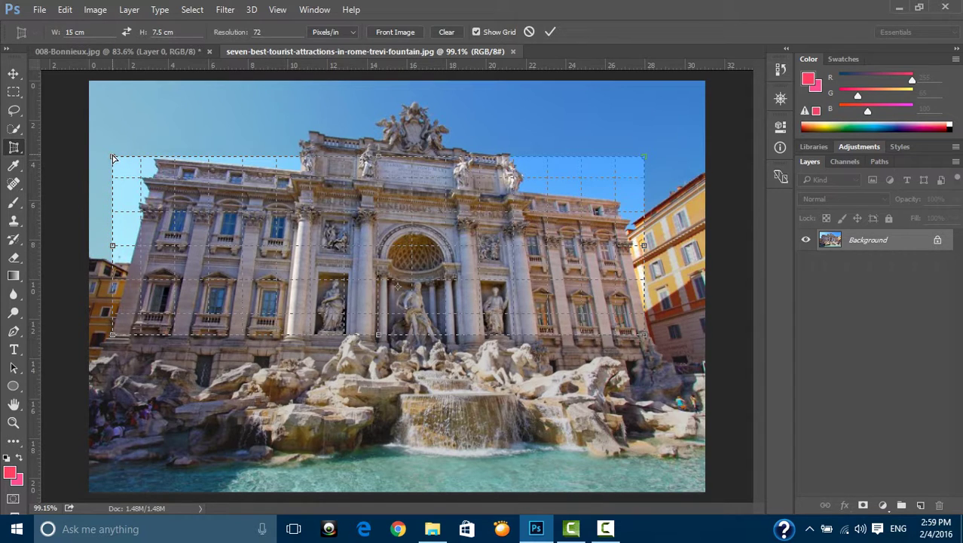
# Step: Align the crop's top corners and right side with the facade's slanted edges
pyautogui.moveTo(113, 158); pyautogui.dragTo(161, 143)
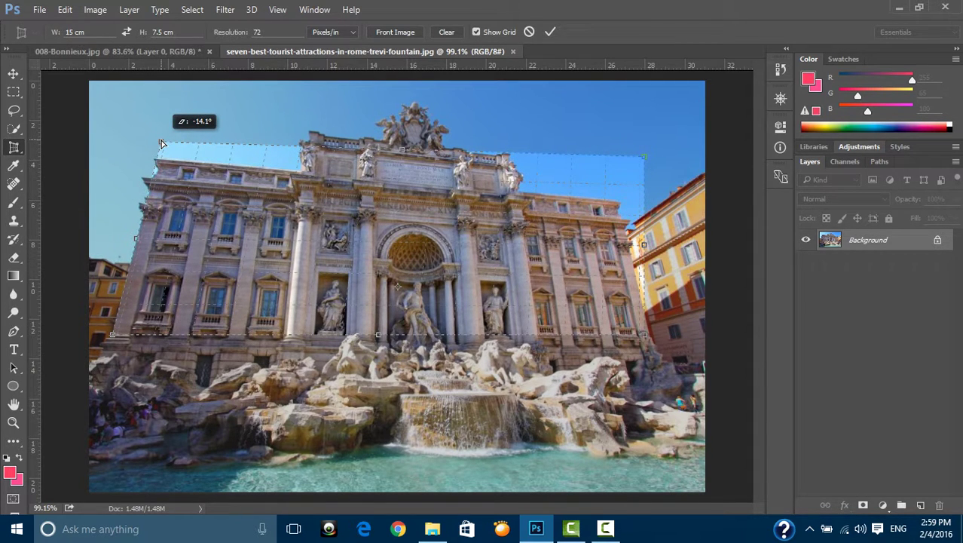
pyautogui.moveTo(160, 144); pyautogui.dragTo(160, 143)
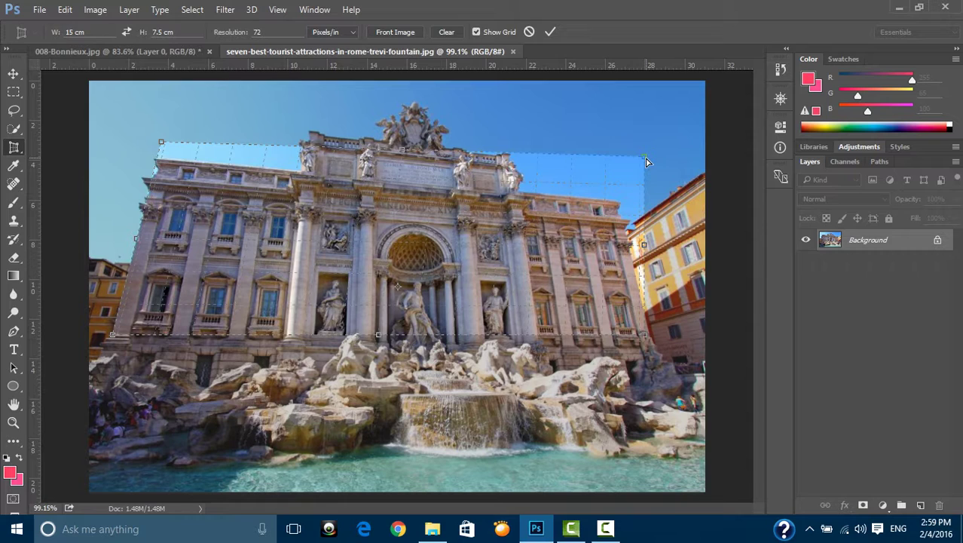
pyautogui.moveTo(644, 160); pyautogui.dragTo(640, 158)
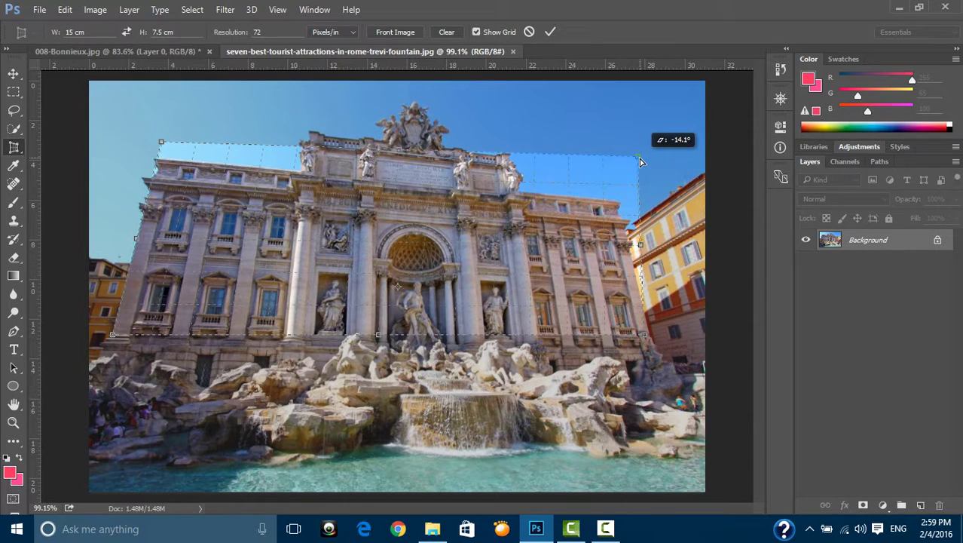
pyautogui.scroll(3, 647, 380)
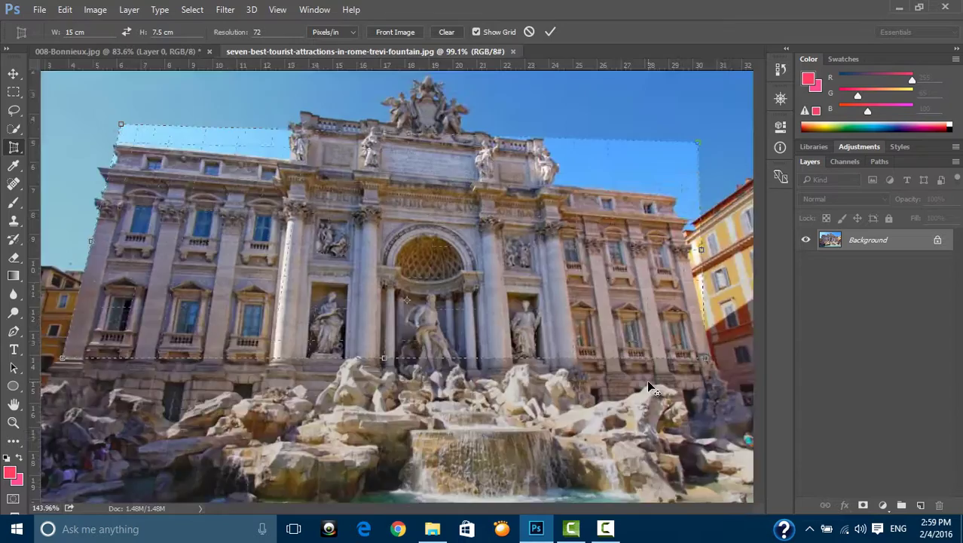
pyautogui.scroll(4, 684, 296)
pyautogui.scroll(3, 675, 289)
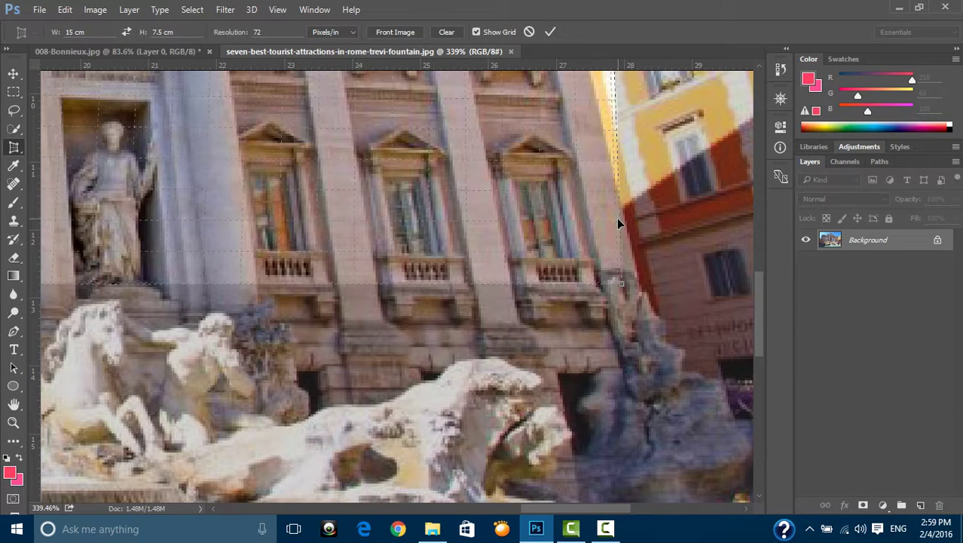
pyautogui.moveTo(618, 223); pyautogui.dragTo(639, 224)
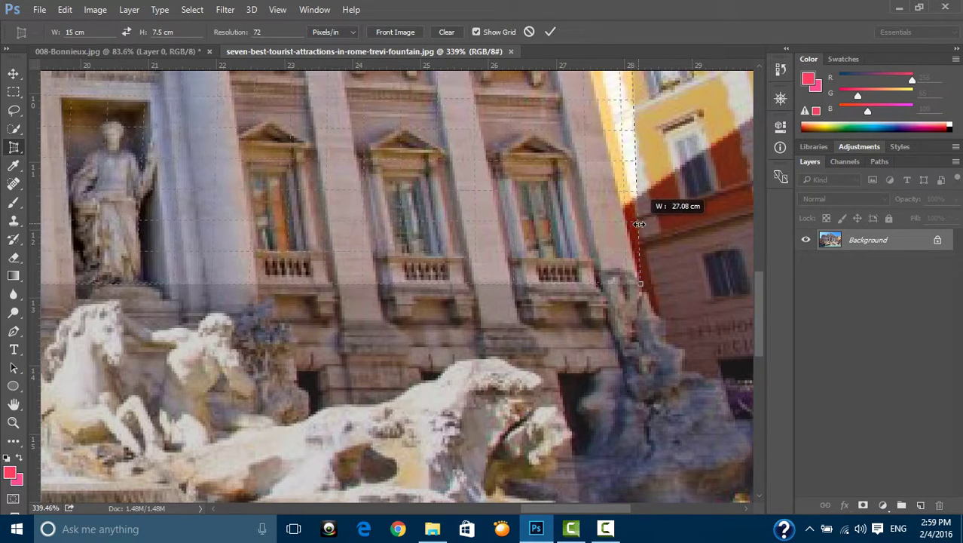
pyautogui.scroll(-2, 614, 225)
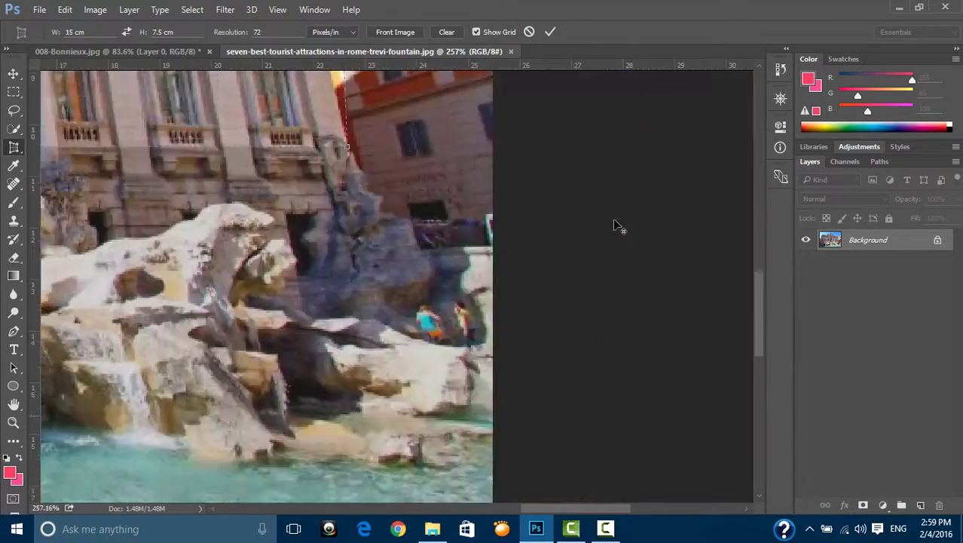
pyautogui.scroll(-1, 615, 225)
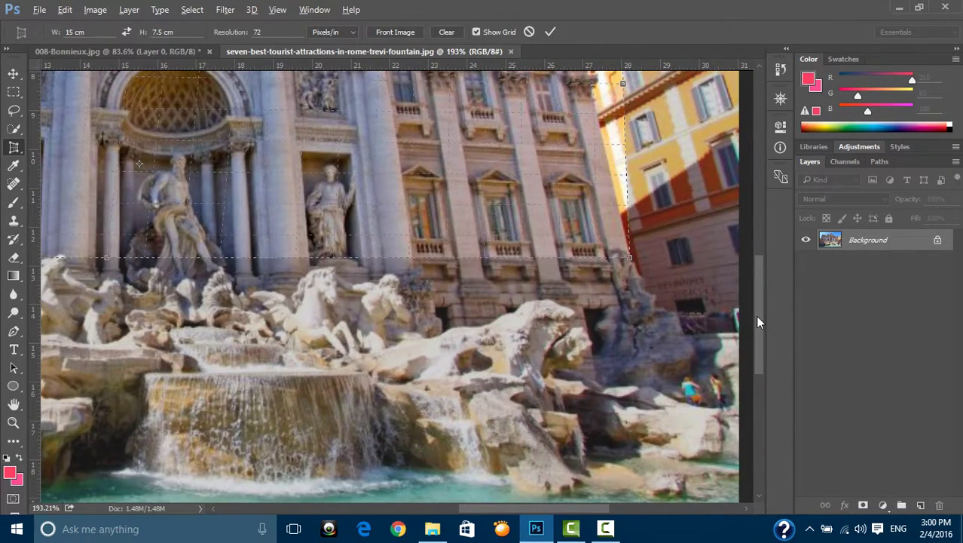
pyautogui.scroll(3, 758, 322)
pyautogui.scroll(-1, 702, 299)
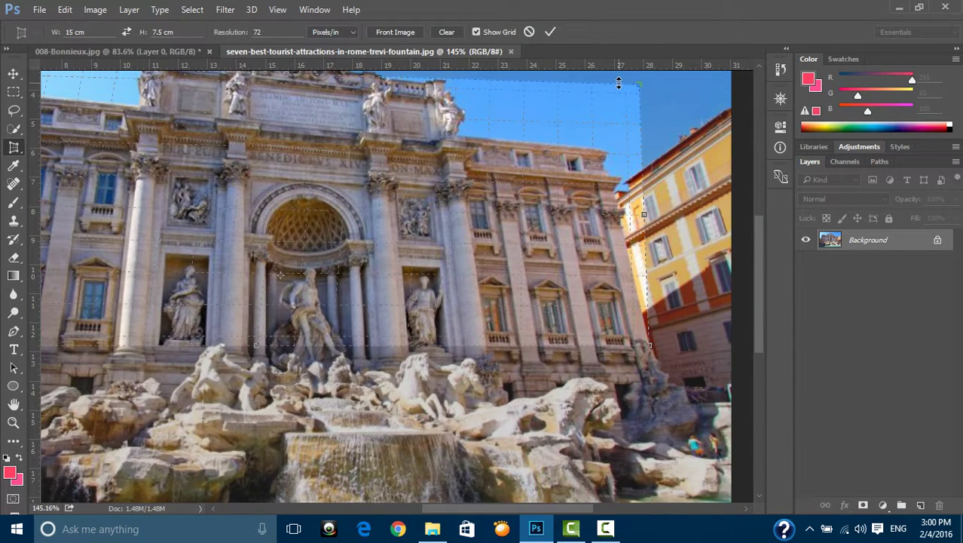
pyautogui.moveTo(638, 90); pyautogui.dragTo(590, 87)
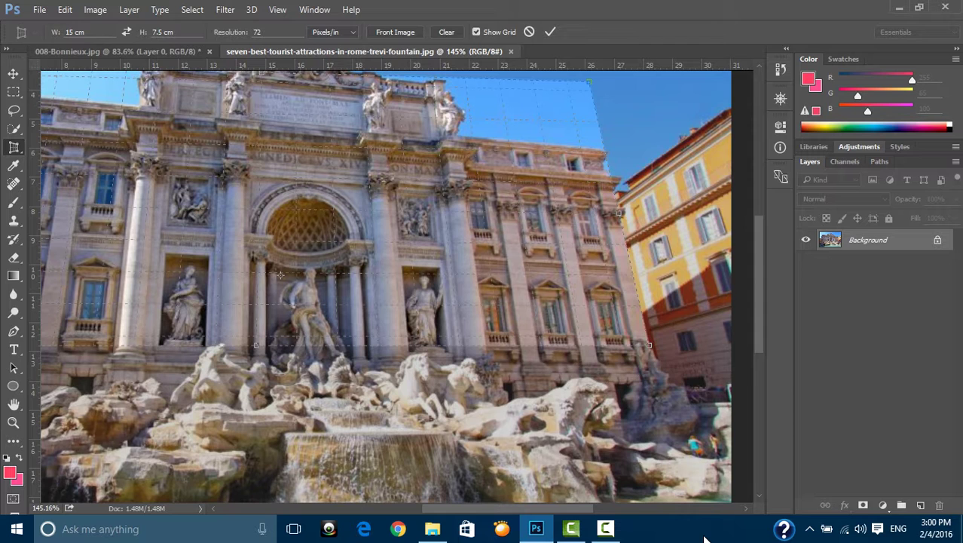
# Step: Lower the crop's top edge to the roofline and its top-right corner onto the cornice
pyautogui.scroll(-2, 313, 209)
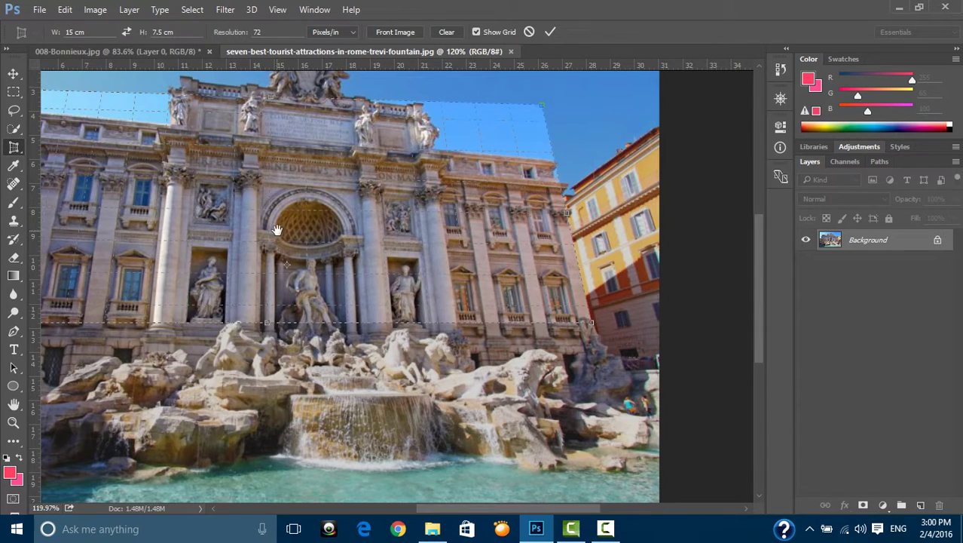
pyautogui.moveTo(273, 230)
pyautogui.mouseDown()
pyautogui.moveTo(418, 286)
pyautogui.moveTo(402, 285)
pyautogui.mouseUp()
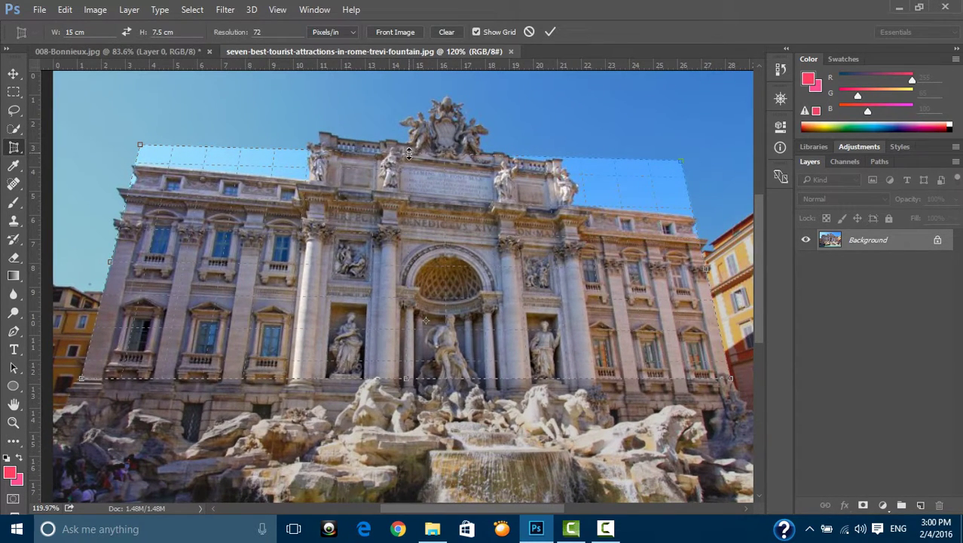
pyautogui.moveTo(407, 152); pyautogui.dragTo(411, 174)
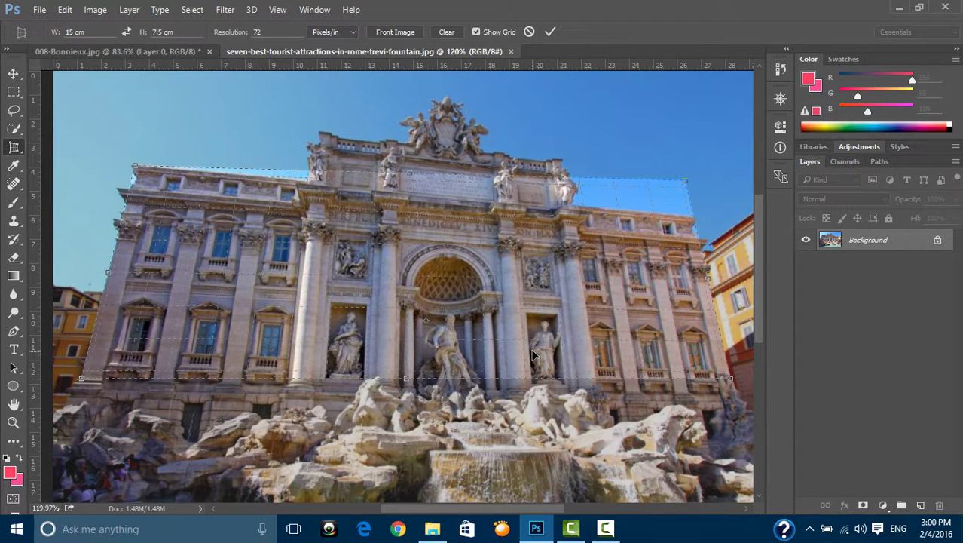
pyautogui.scroll(1, 428, 500)
pyautogui.hscroll(3, 455, 504)
pyautogui.scroll(2, 585, 213)
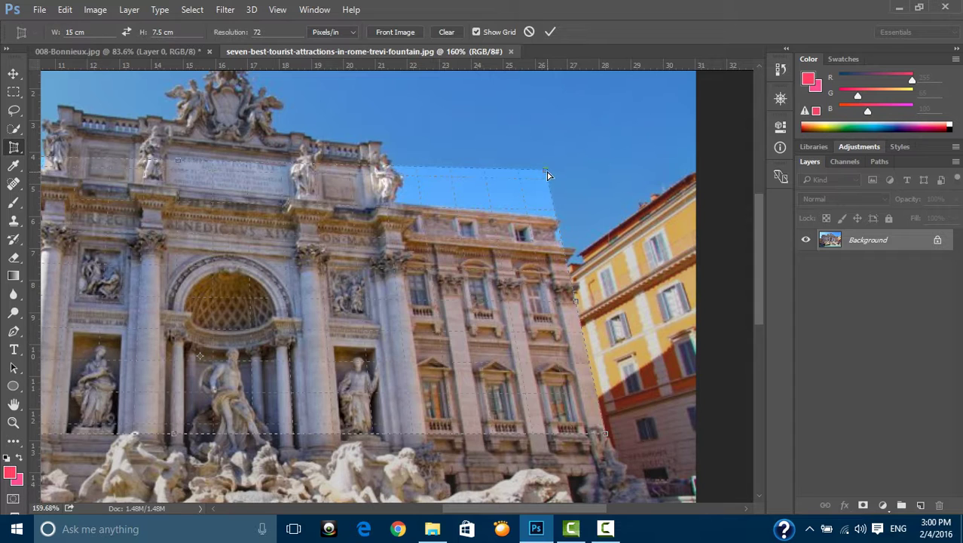
pyautogui.moveTo(546, 171); pyautogui.dragTo(556, 224)
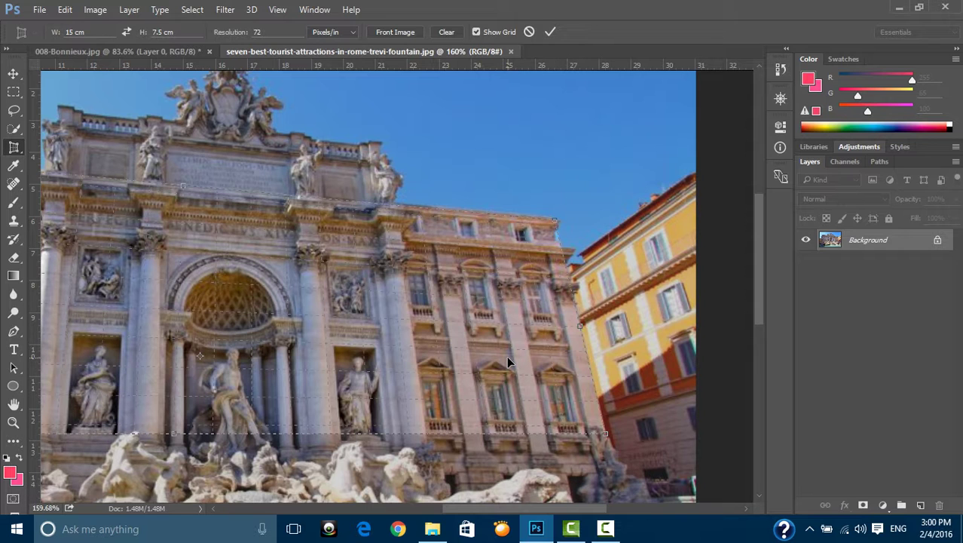
# Step: Raise the crop's bottom edge above the fountain and fine-tune the right corner
pyautogui.scroll(-2, 501, 351)
pyautogui.scroll(-2, 495, 345)
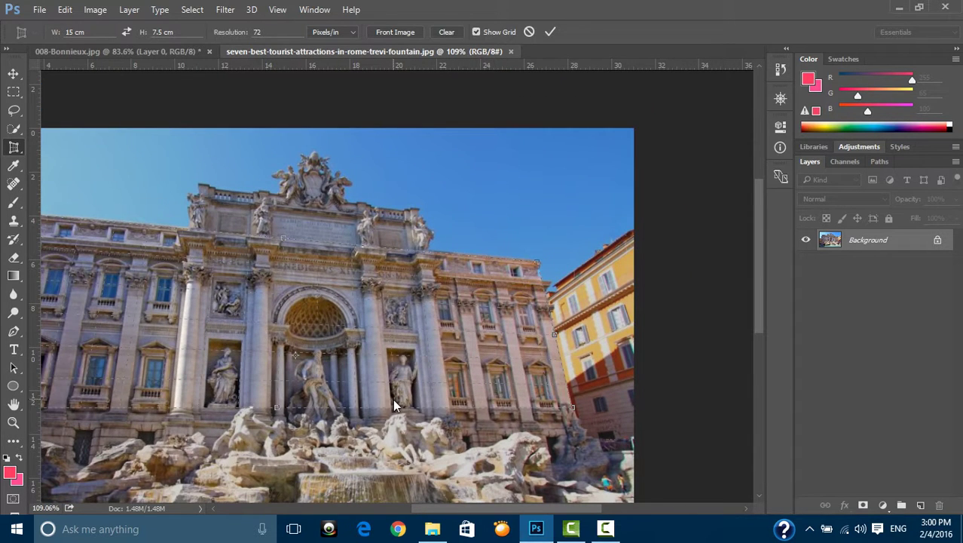
pyautogui.scroll(2, 479, 504)
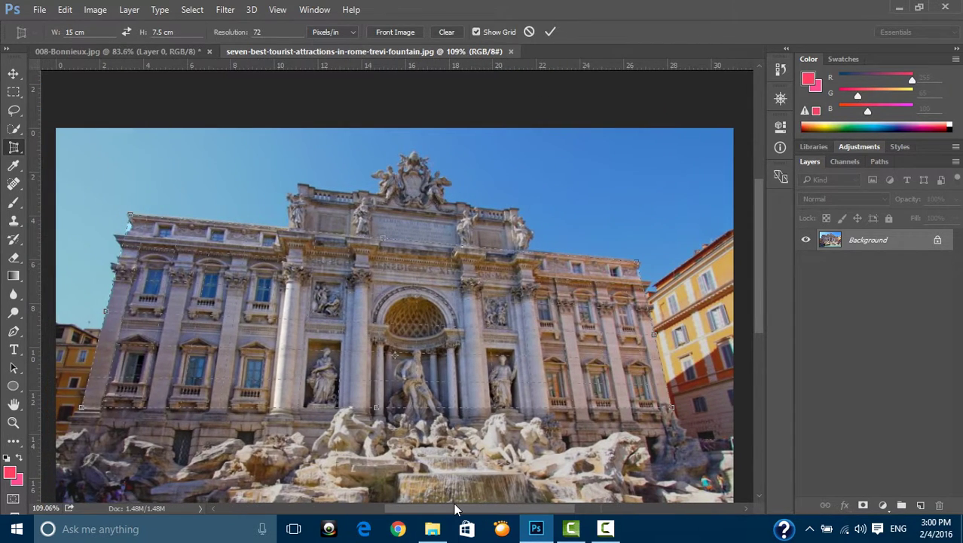
pyautogui.scroll(2, 196, 213)
pyautogui.scroll(2, 136, 226)
pyautogui.scroll(2, 125, 219)
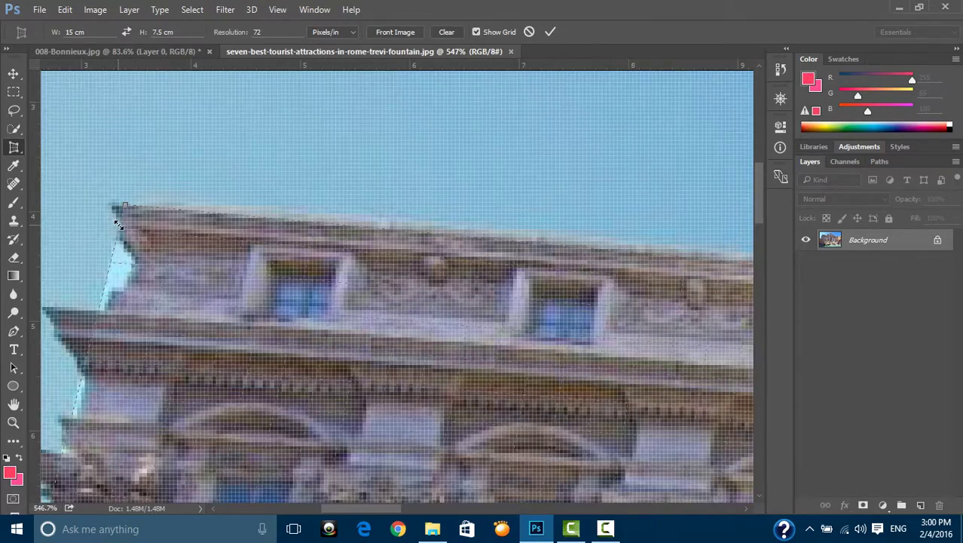
pyautogui.scroll(-2, 125, 217)
pyautogui.scroll(-2, 126, 217)
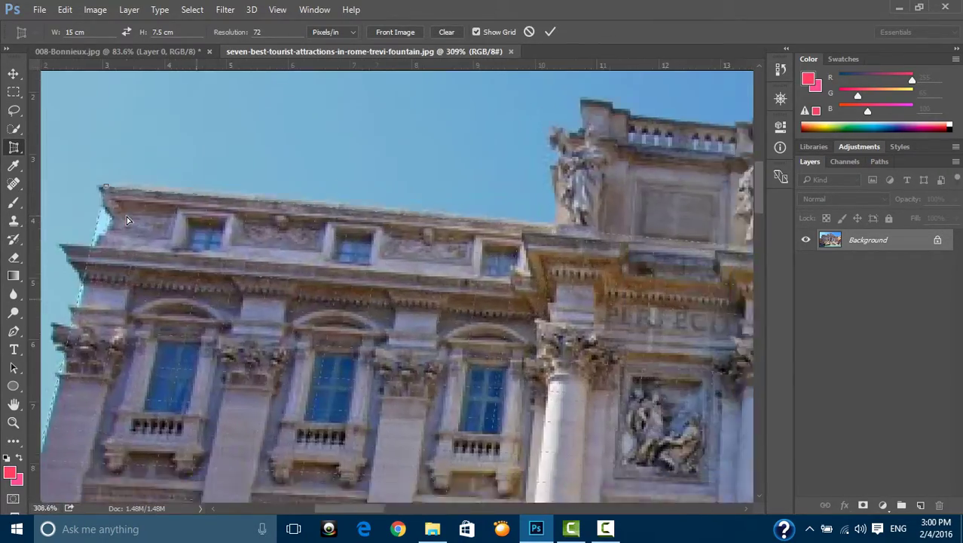
pyautogui.scroll(-1, 128, 217)
pyautogui.scroll(-2, 130, 219)
pyautogui.scroll(-2, 131, 217)
pyautogui.scroll(-2, 132, 216)
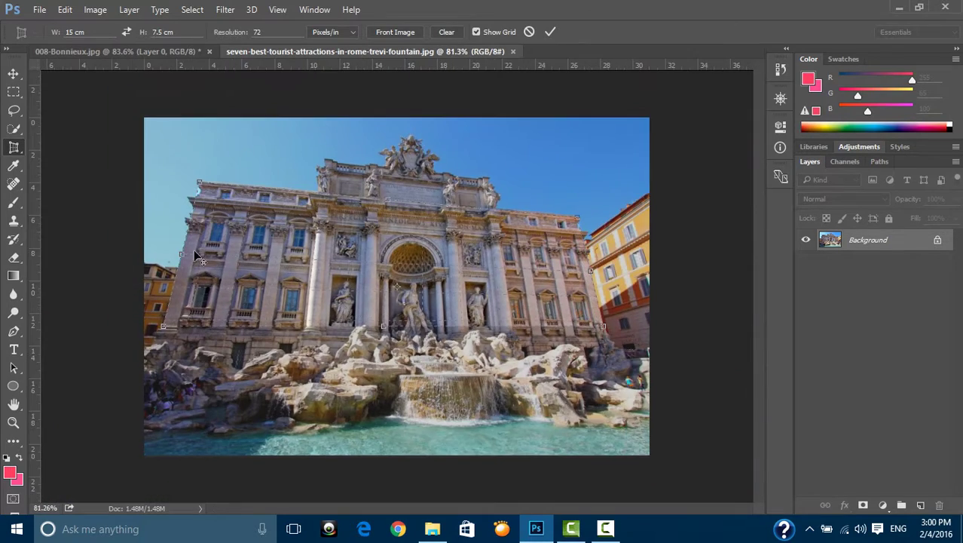
pyautogui.scroll(2, 377, 334)
pyautogui.scroll(1, 379, 334)
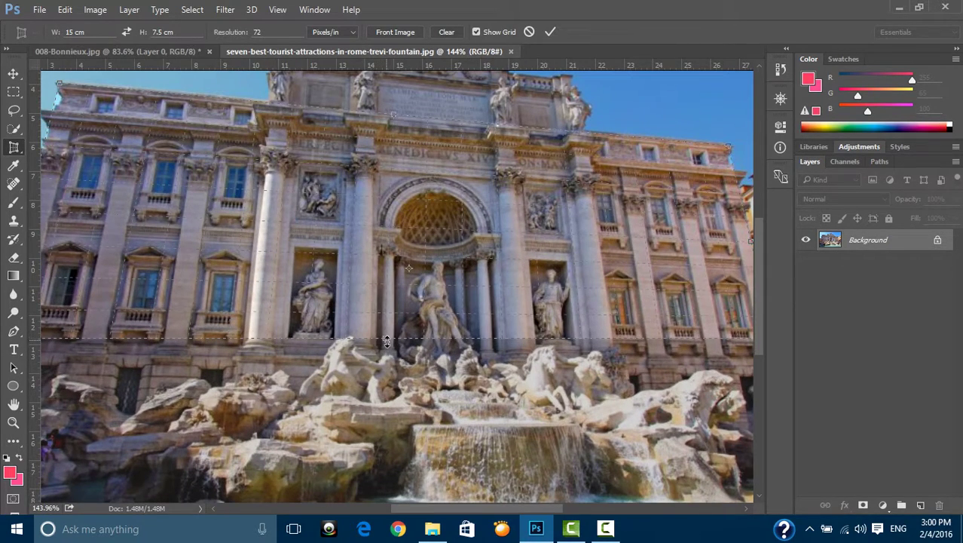
pyautogui.moveTo(386, 337); pyautogui.dragTo(399, 234)
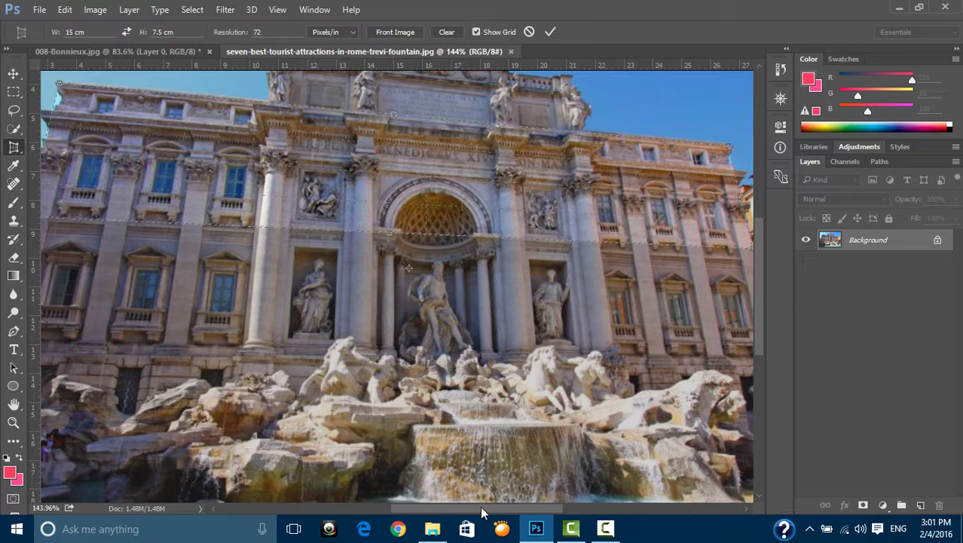
pyautogui.moveTo(484, 514); pyautogui.dragTo(515, 513)
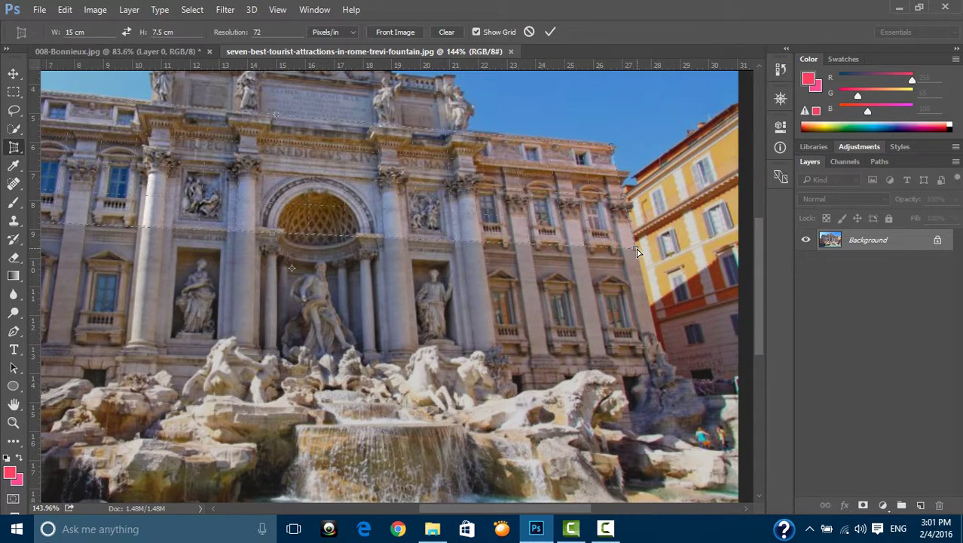
pyautogui.moveTo(639, 254); pyautogui.dragTo(641, 261)
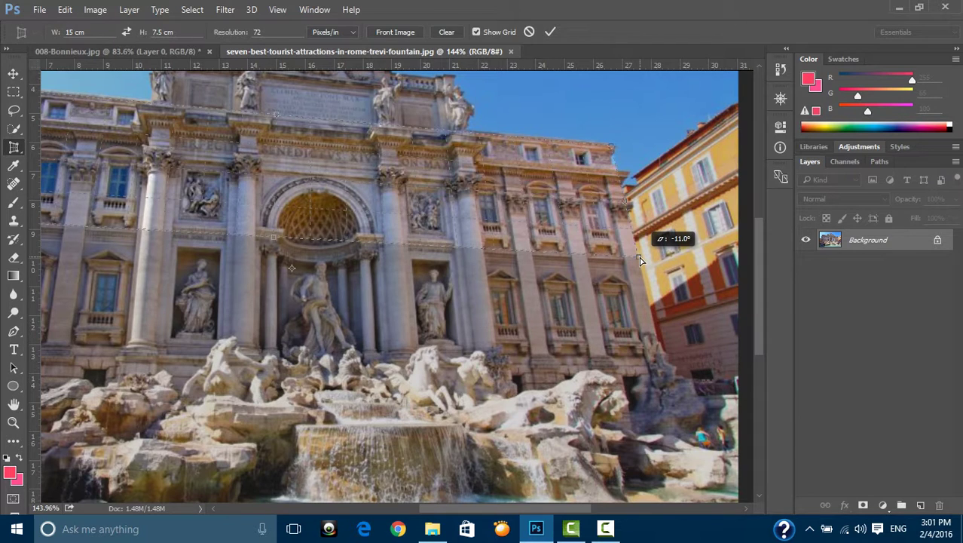
pyautogui.moveTo(640, 260); pyautogui.dragTo(640, 262)
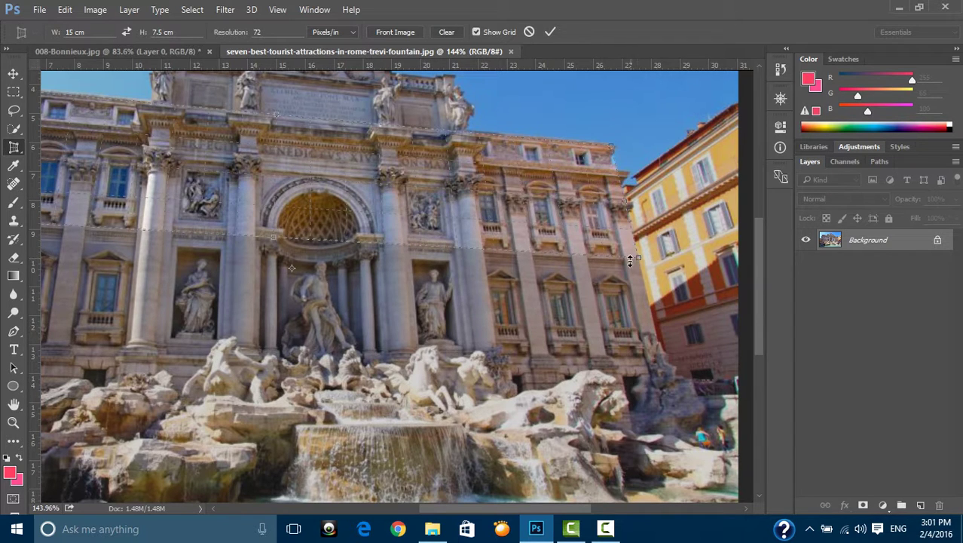
pyautogui.hotkey('ctrl', '0')
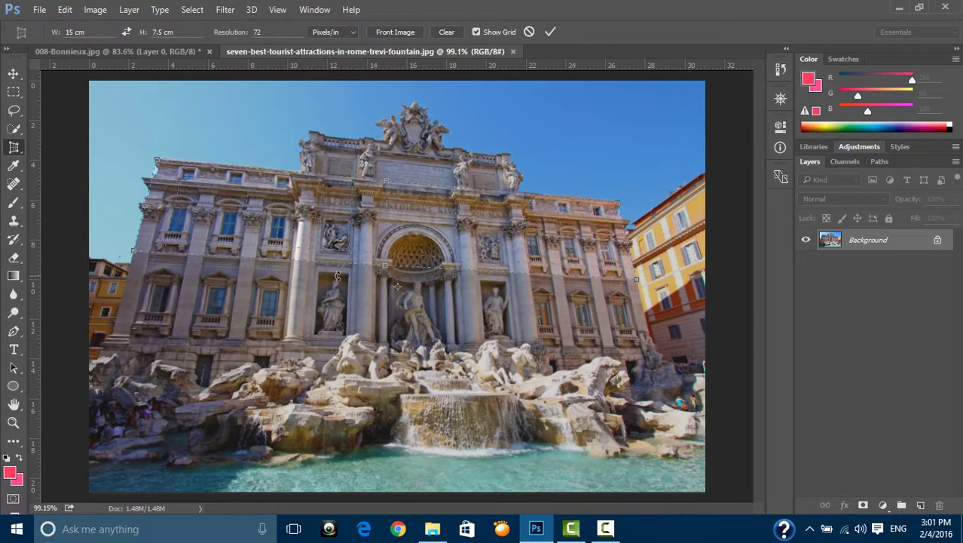
# Step: Extend the crop grid outward to include the pool, sky, and both facade sides
pyautogui.moveTo(385, 266); pyautogui.dragTo(380, 435)
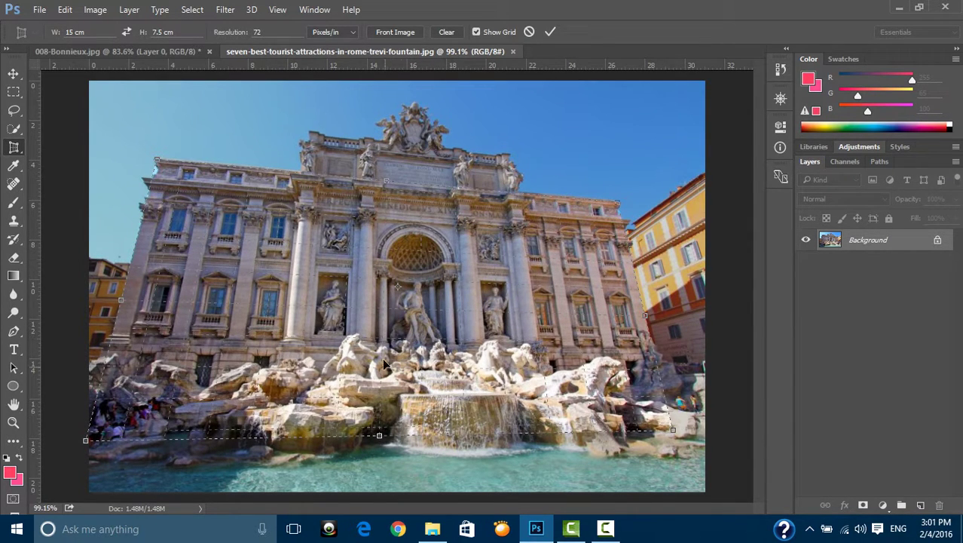
pyautogui.moveTo(386, 181)
pyautogui.mouseDown()
pyautogui.moveTo(399, 89)
pyautogui.moveTo(388, 78)
pyautogui.mouseUp()
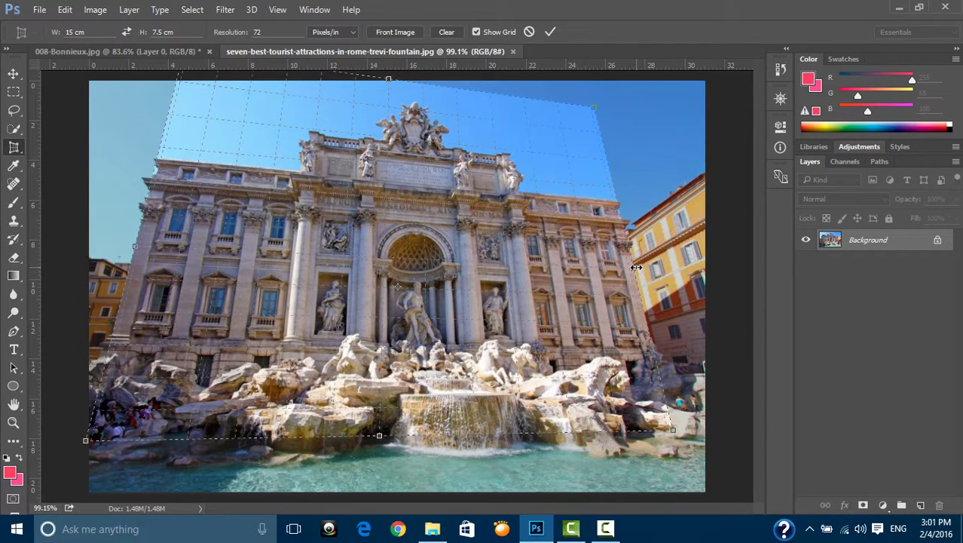
pyautogui.moveTo(637, 268); pyautogui.dragTo(672, 270)
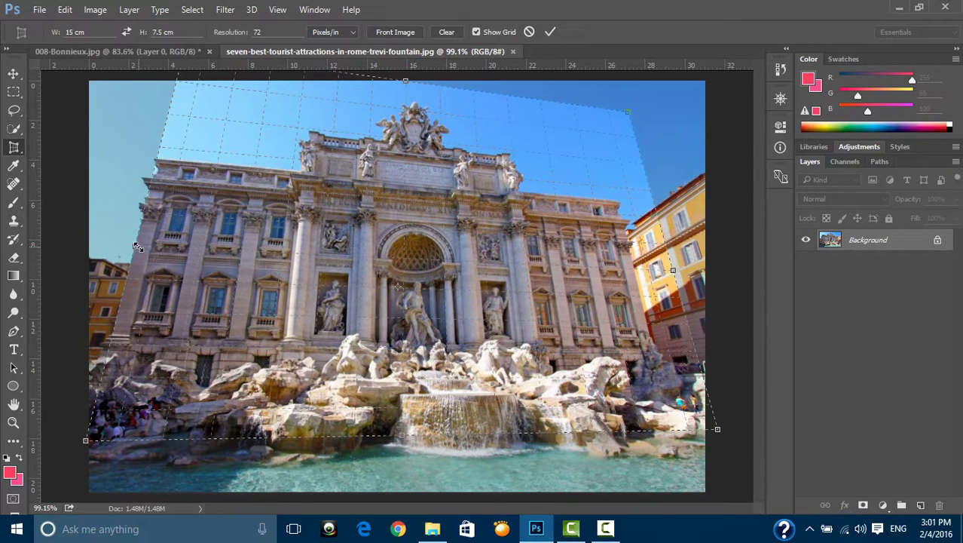
pyautogui.moveTo(137, 247); pyautogui.dragTo(87, 241)
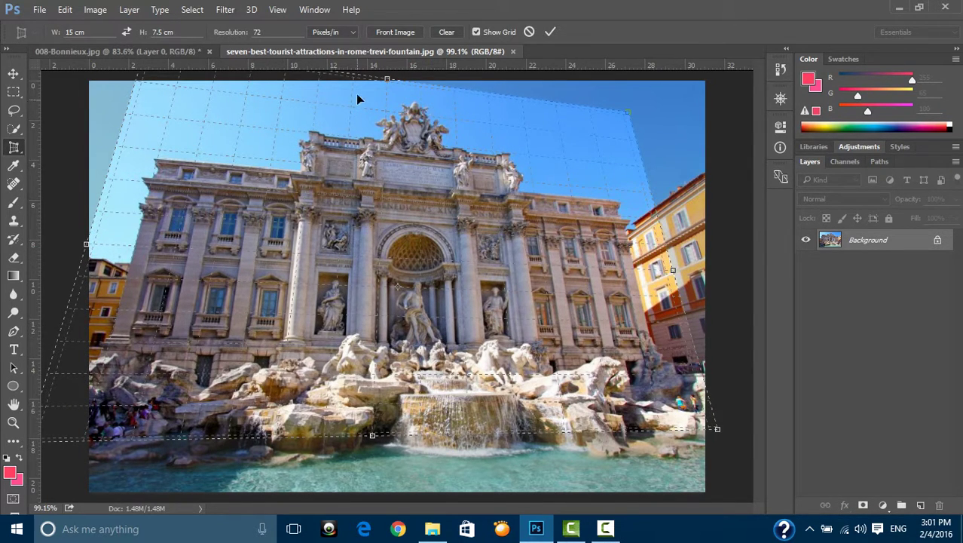
# Step: Set the perspective crop output size to 25 cm wide by 15 high
pyautogui.click(408, 34)
pyautogui.moveTo(108, 32); pyautogui.dragTo(84, 31)
pyautogui.write('25')
pyautogui.moveTo(188, 32); pyautogui.dragTo(151, 31)
pyautogui.write('15')
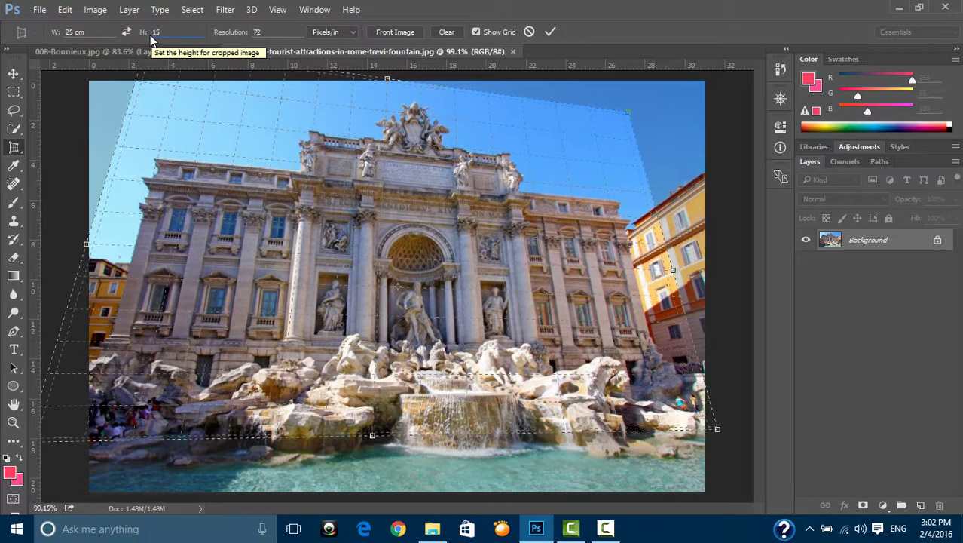
# Step: Commit the perspective crop, producing a straightened 25 × 15 cm facade image
pyautogui.click(552, 33)
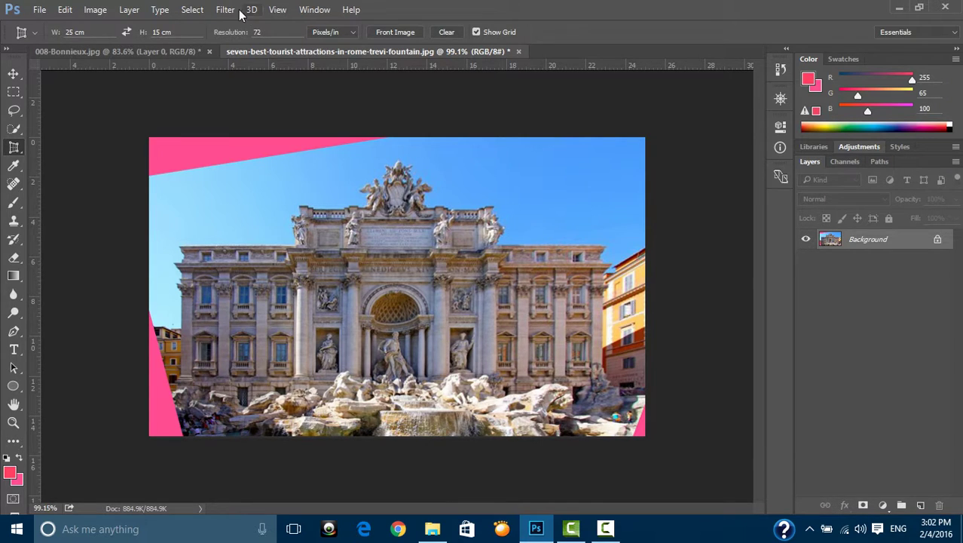
pyautogui.click(309, 11)
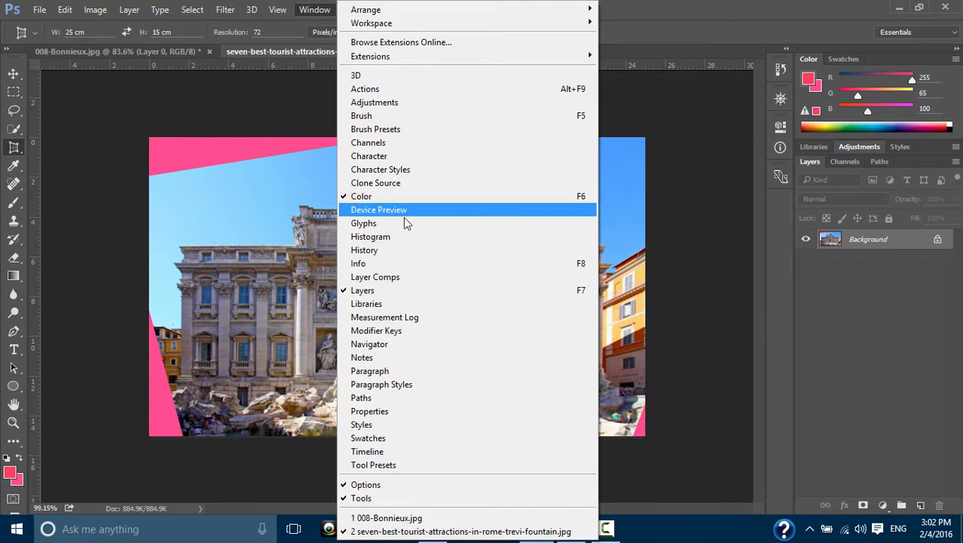
pyautogui.click(395, 237)
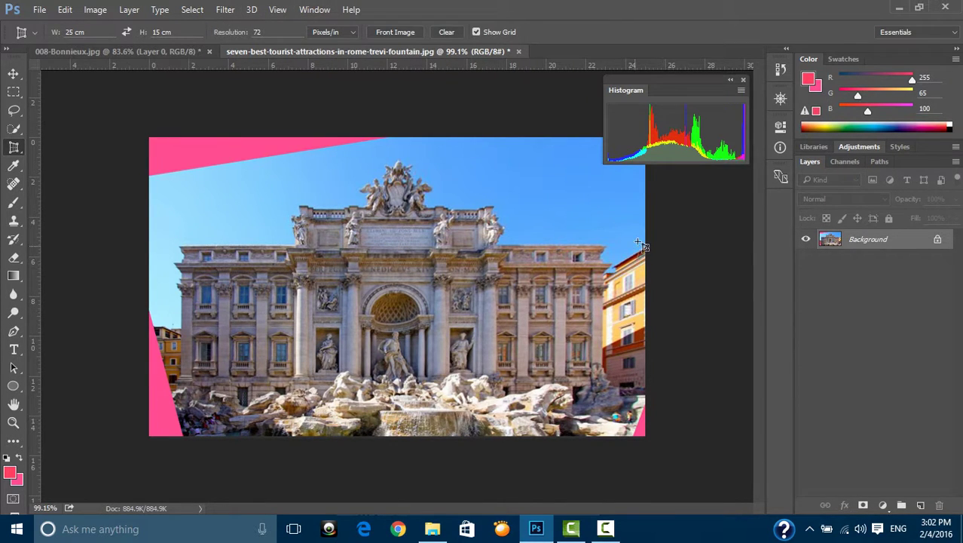
pyautogui.click(730, 82)
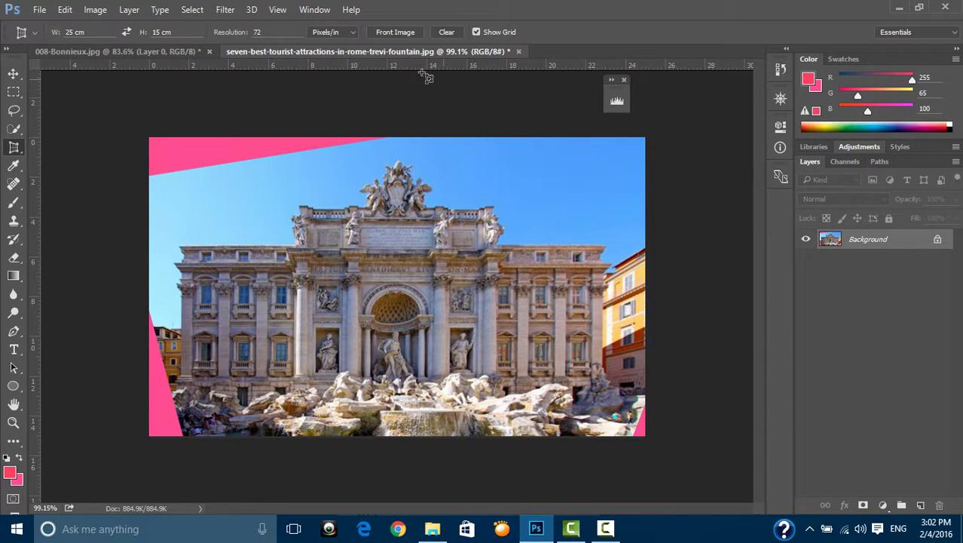
pyautogui.click(612, 80)
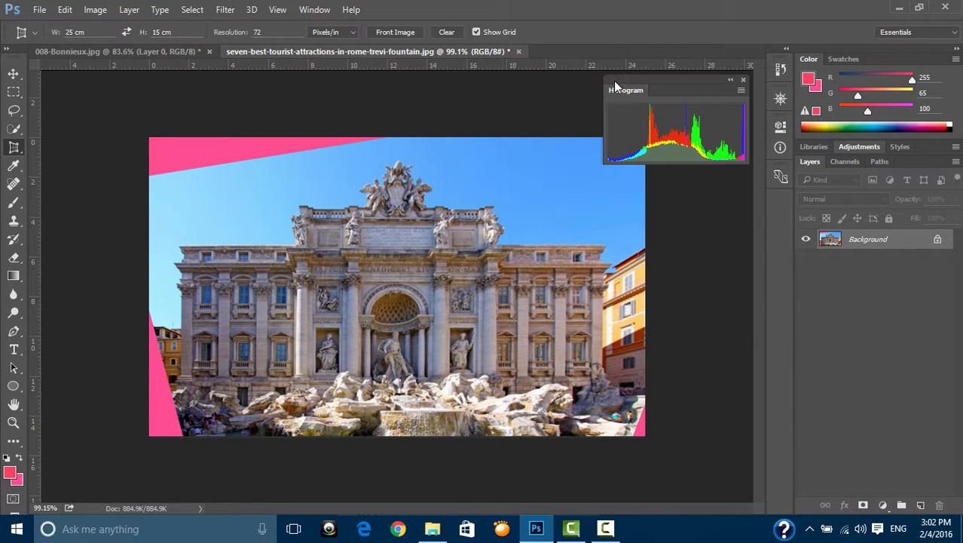
pyautogui.click(744, 81)
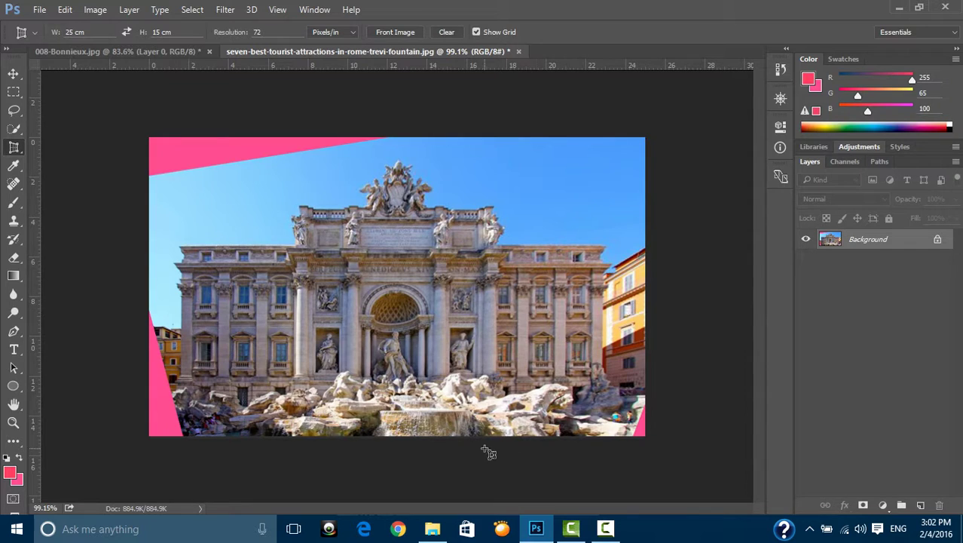
pyautogui.click(433, 528)
pyautogui.moveTo(162, 185); pyautogui.dragTo(553, 481)
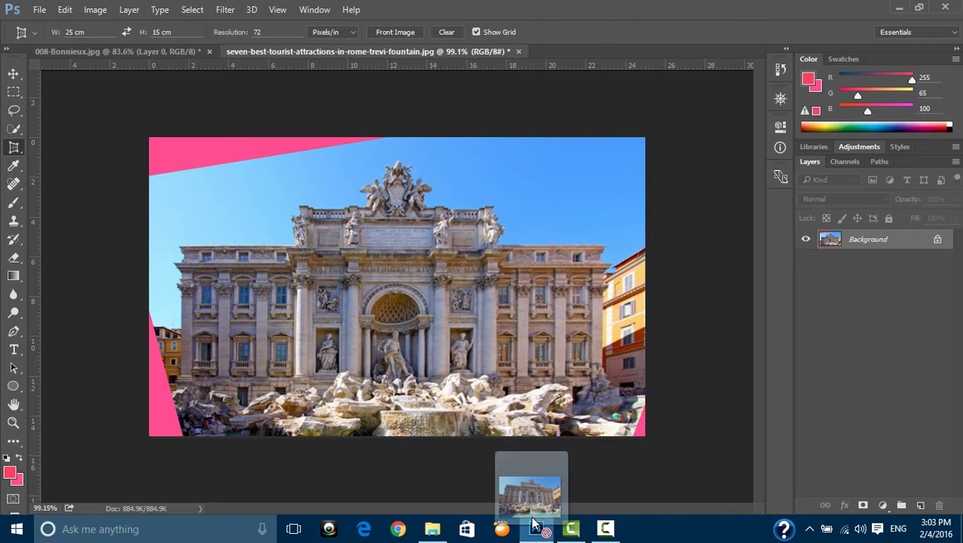
pyautogui.moveTo(552, 481)
pyautogui.mouseDown()
pyautogui.moveTo(579, 50)
pyautogui.moveTo(639, 145)
pyautogui.mouseUp()
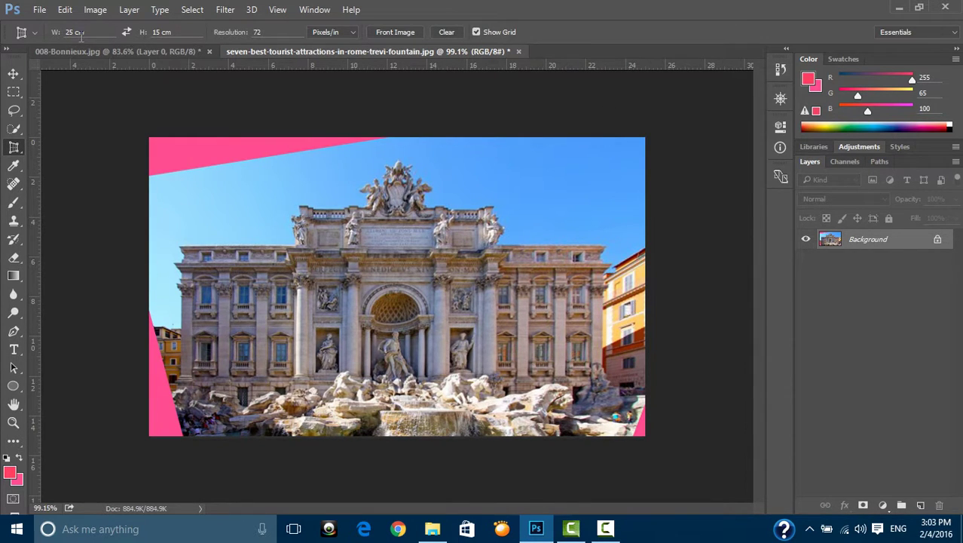
# Step: Switch to the Move tool and drag the Trevi photo from Explorer toward Photoshop
pyautogui.click(14, 74)
pyautogui.click(432, 528)
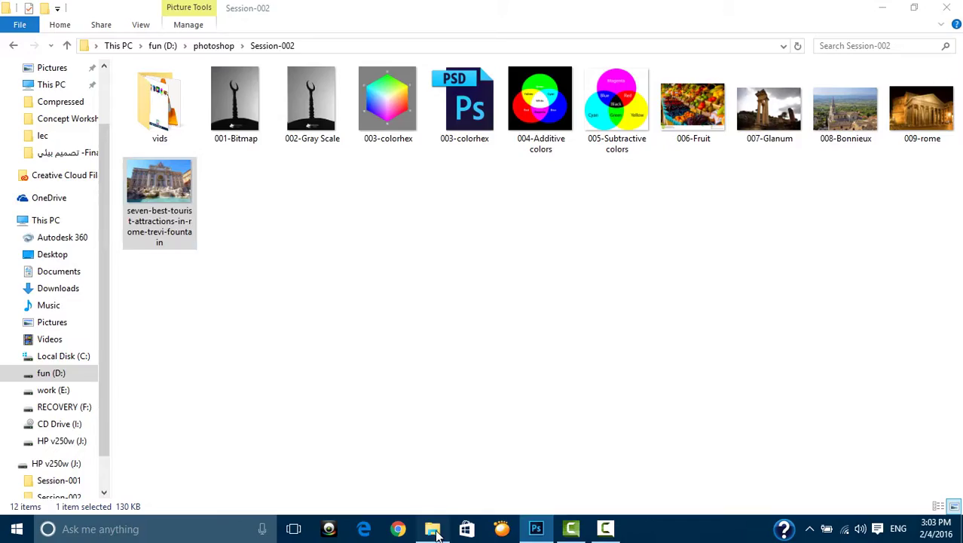
pyautogui.moveTo(172, 202)
pyautogui.mouseDown()
pyautogui.moveTo(536, 529)
pyautogui.moveTo(567, 55)
pyautogui.mouseUp()
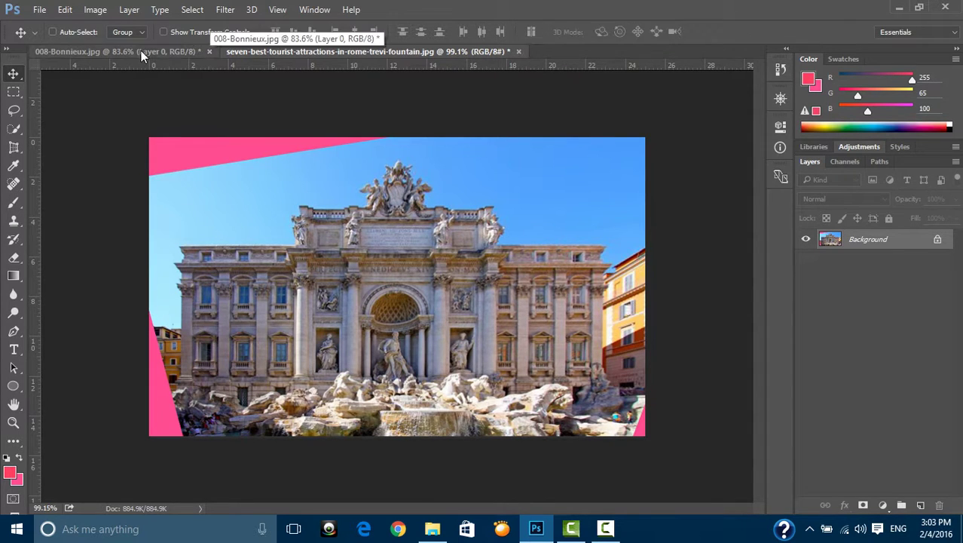
# Step: Rename the Trevi photo to 010-croptool and drag it over to Photoshop
pyautogui.click(432, 528)
pyautogui.press('F2')
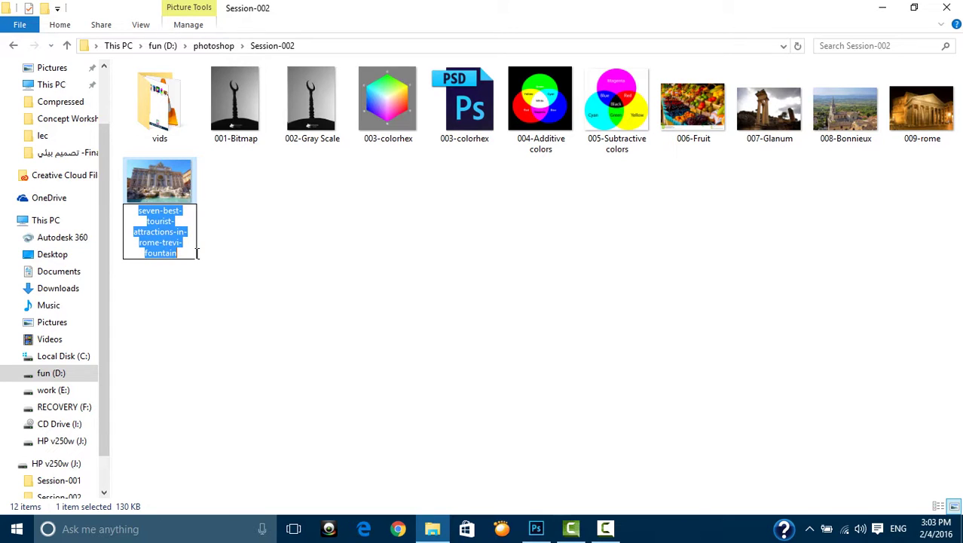
pyautogui.write('01')
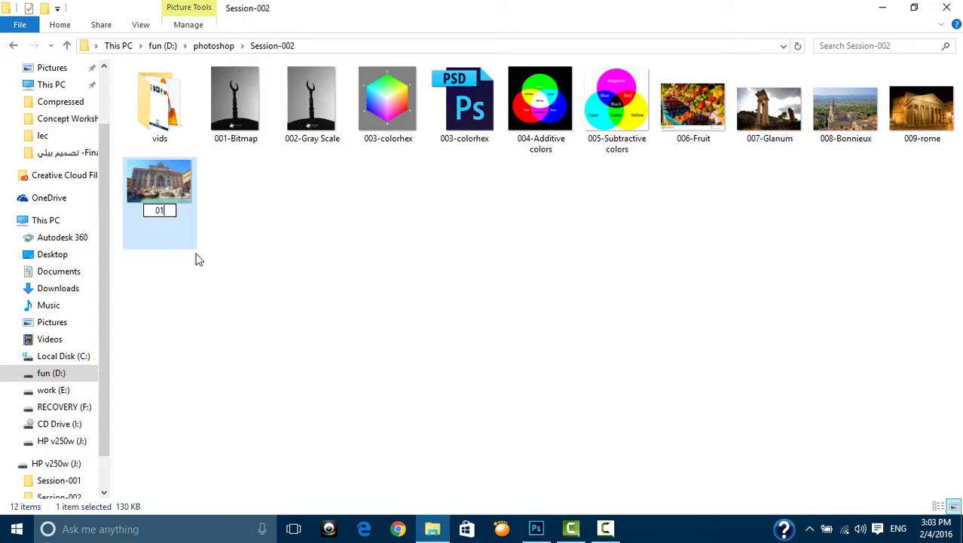
pyautogui.write('0-')
pyautogui.write('cropt')
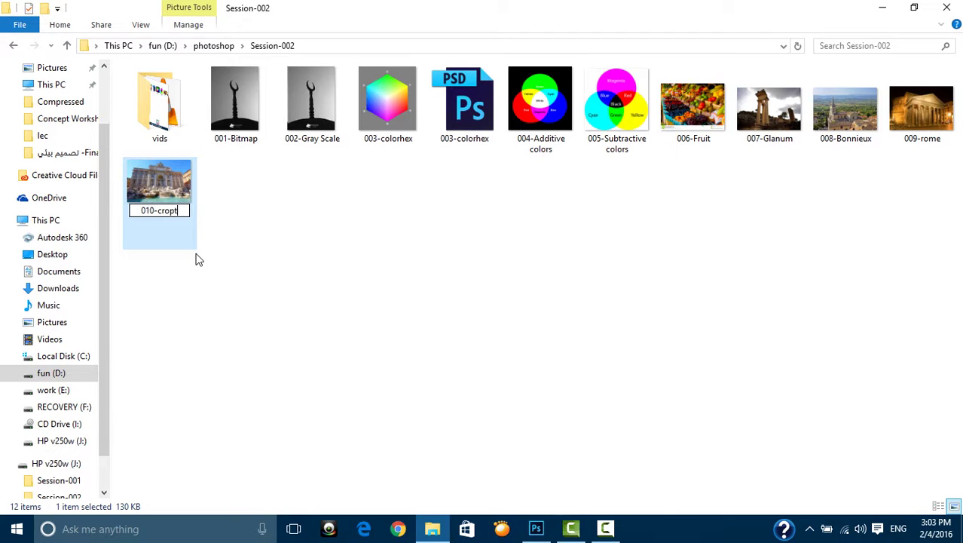
pyautogui.write('ool')
pyautogui.press('Return')
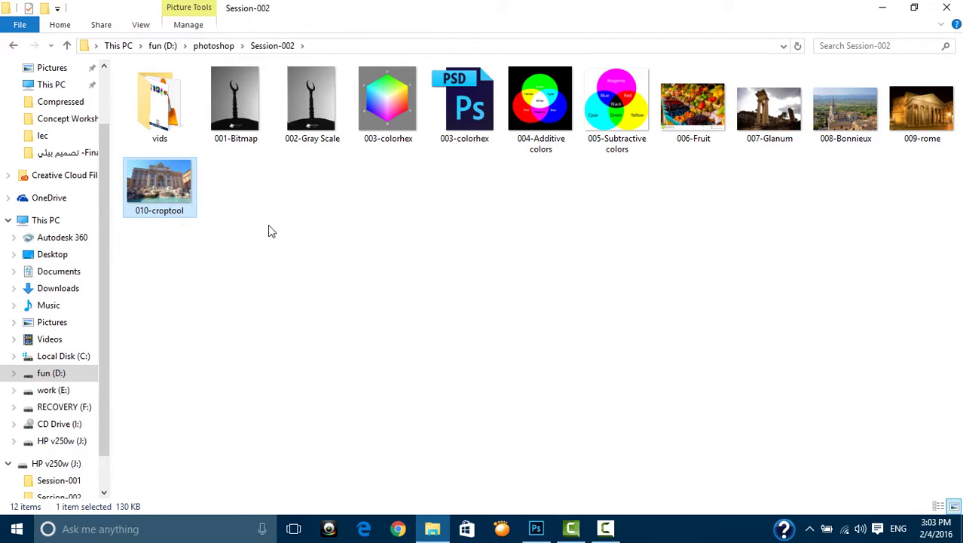
pyautogui.click(201, 218)
pyautogui.moveTo(160, 185); pyautogui.dragTo(566, 201)
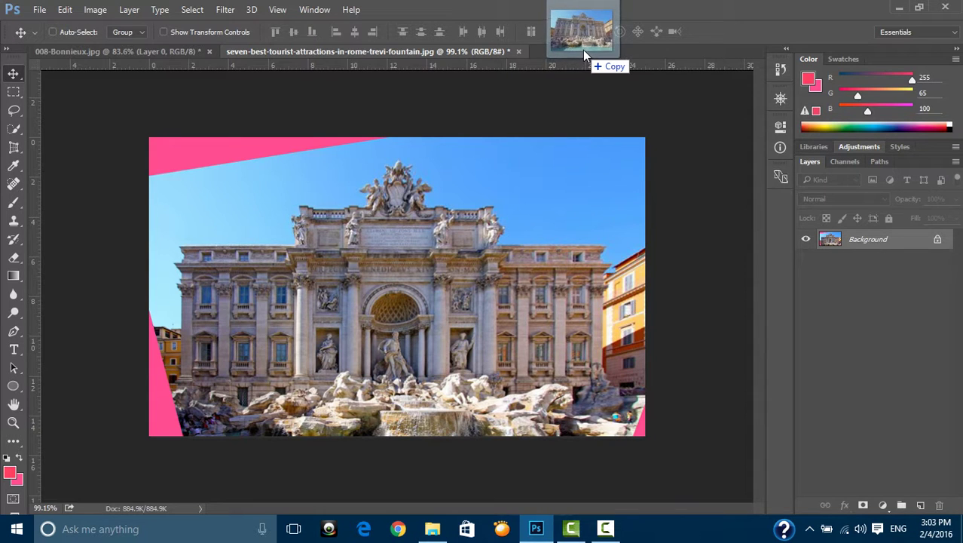
# Step: Open 010-croptool.jpg as a new document and briefly show the History panel
pyautogui.moveTo(578, 68); pyautogui.dragTo(582, 49)
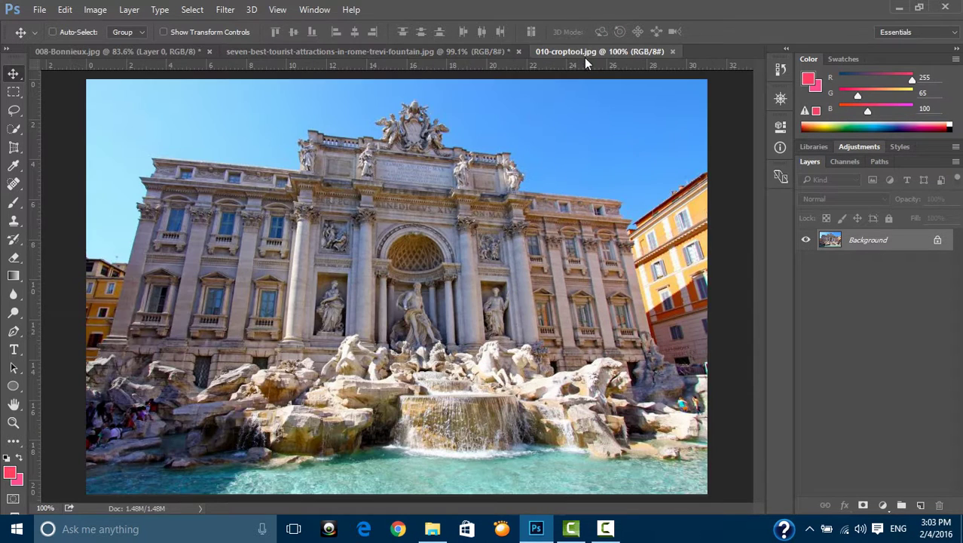
pyautogui.click(314, 9)
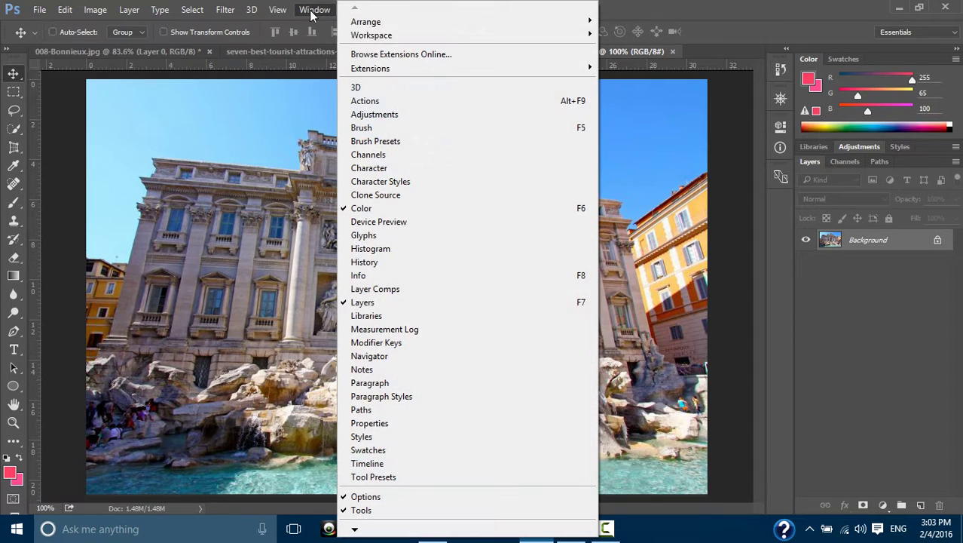
pyautogui.click(408, 264)
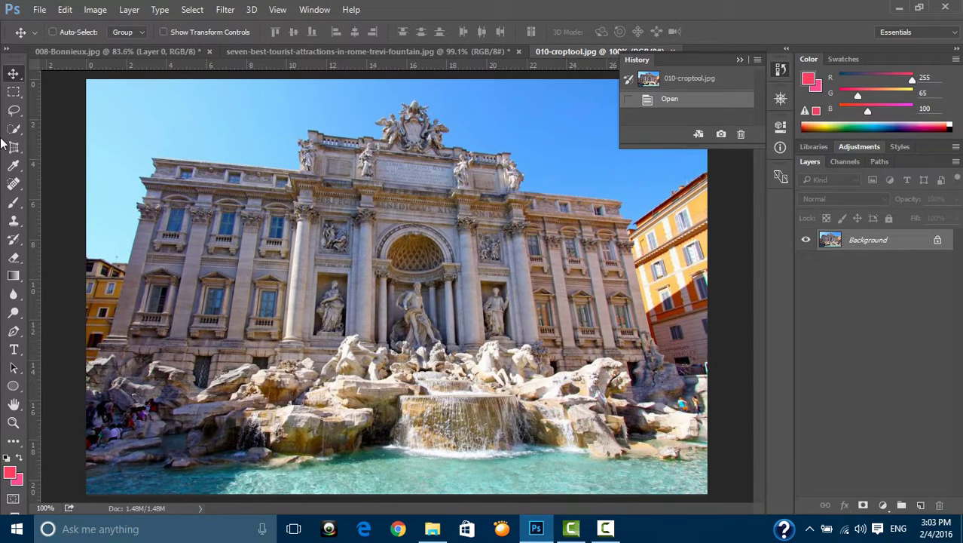
pyautogui.click(741, 60)
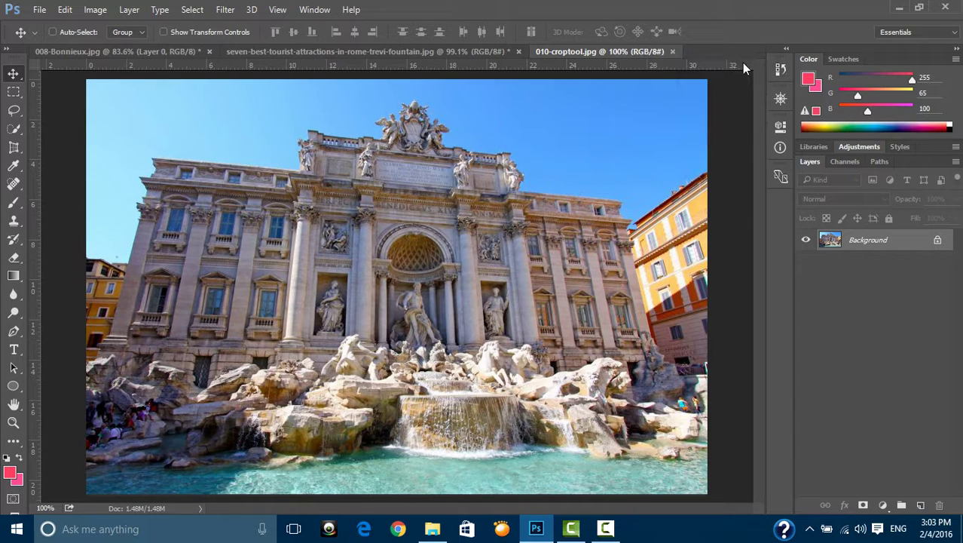
# Step: Show the Histogram panel and refresh it with uncached data
pyautogui.click(311, 11)
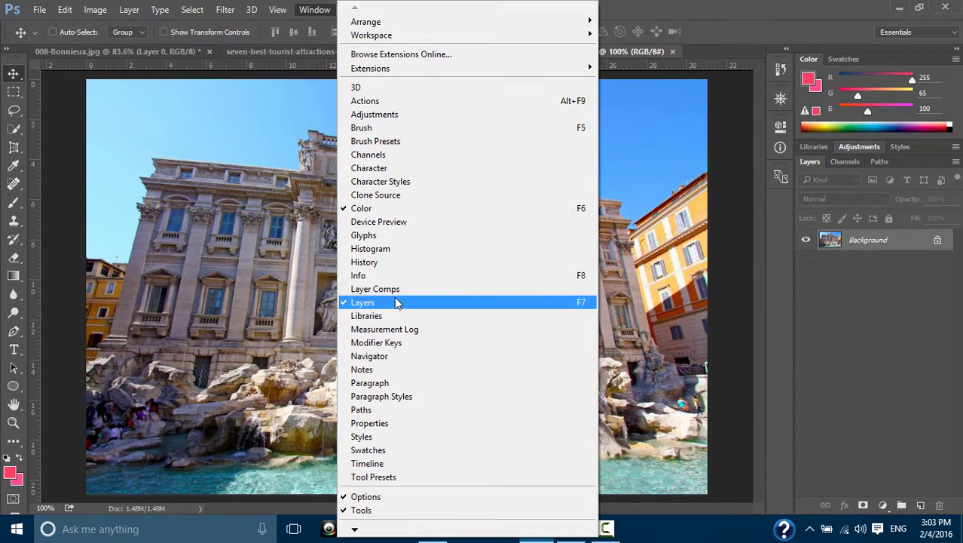
pyautogui.click(396, 251)
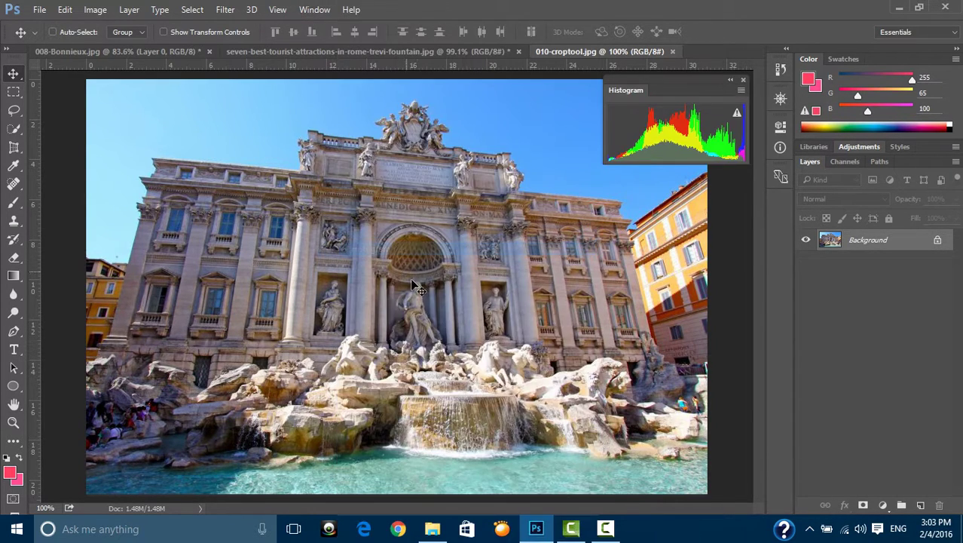
pyautogui.click(735, 114)
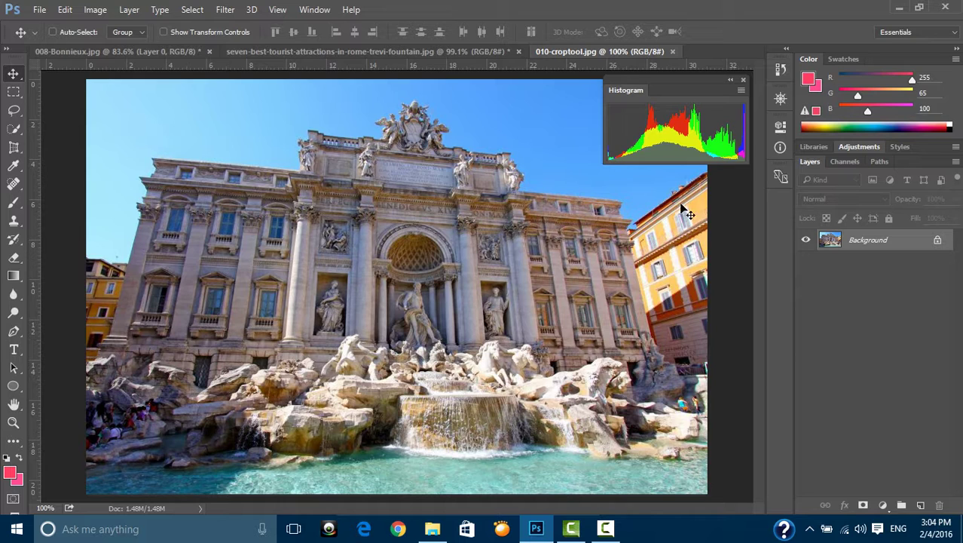
# Step: Replace the out-of-gamut foreground colour with white in the Color Picker, then close the Histogram panel
pyautogui.click(805, 112)
pyautogui.click(13, 475)
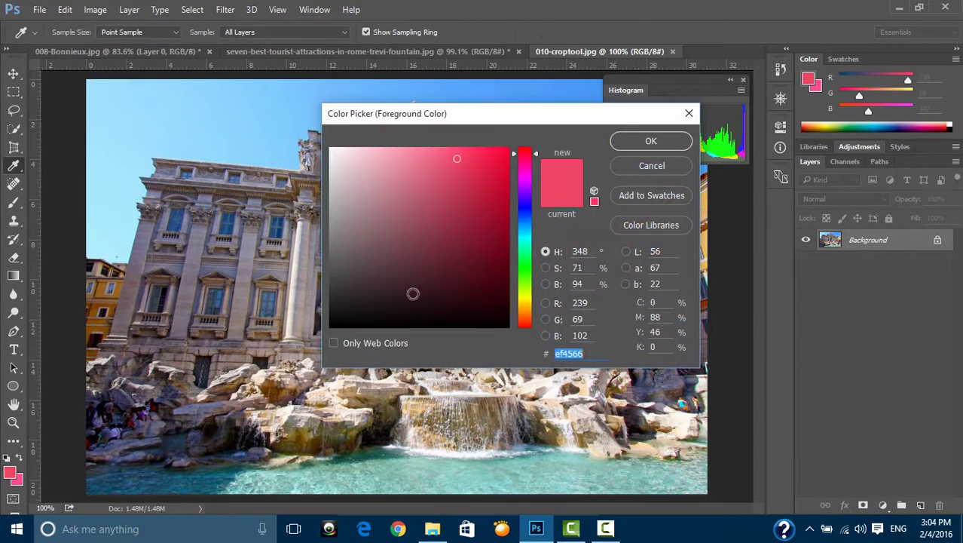
pyautogui.moveTo(437, 189); pyautogui.dragTo(329, 147)
pyautogui.click(653, 142)
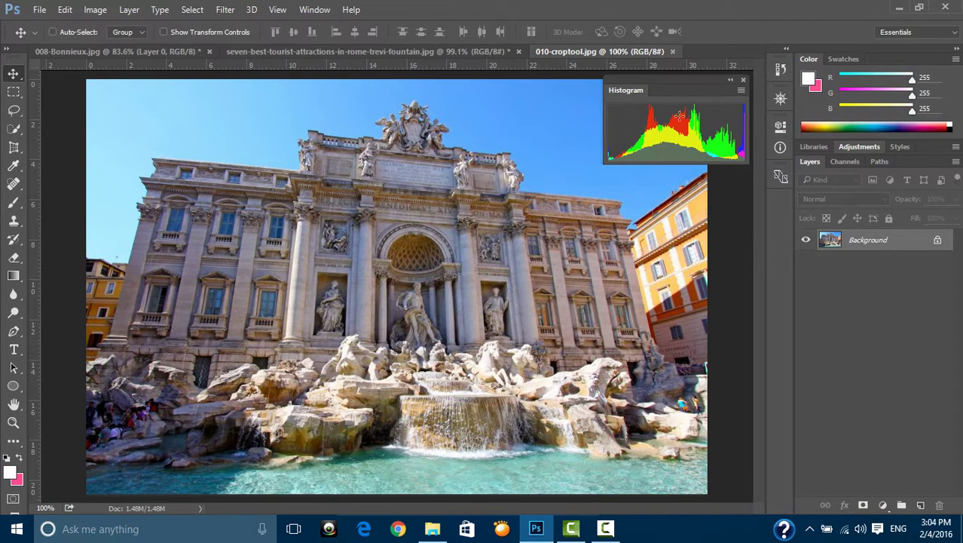
pyautogui.click(743, 80)
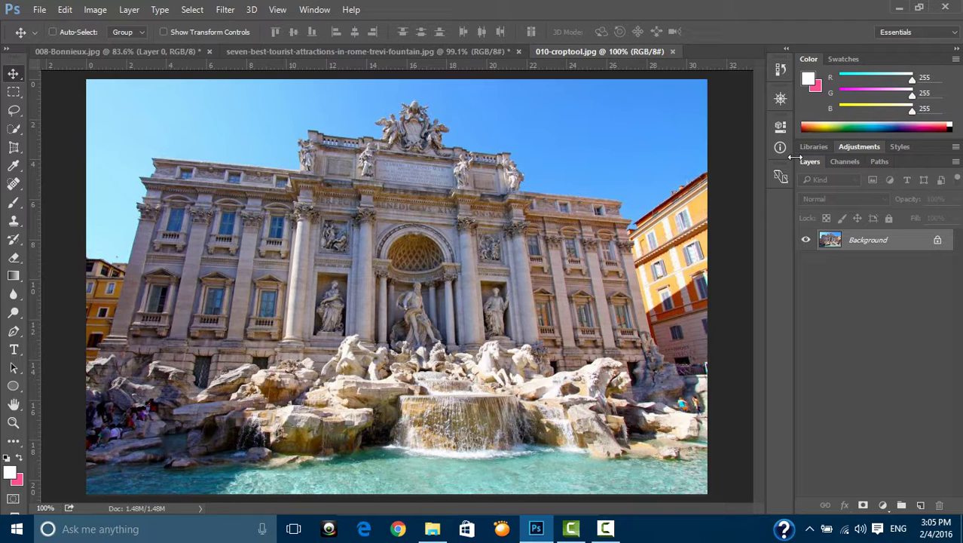
pyautogui.click(605, 529)
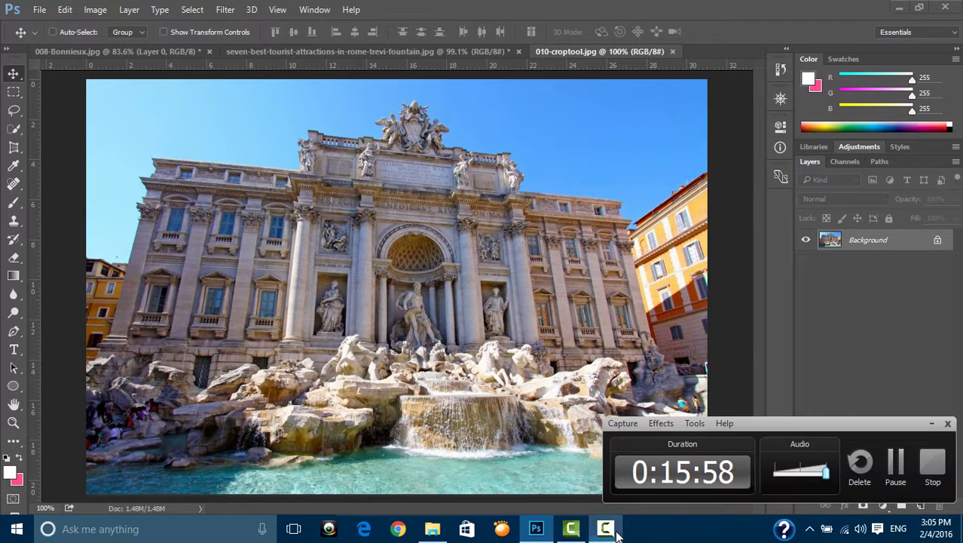